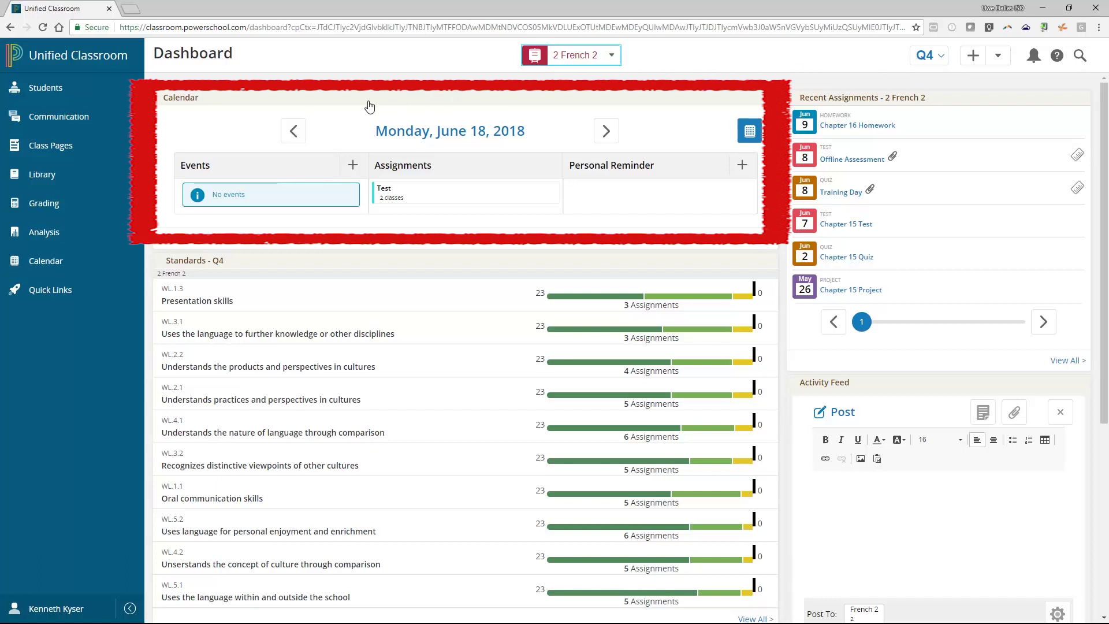
# Step: Step the dashboard calendar back three days to Friday, June 15, 2018
pyautogui.click(301, 142)
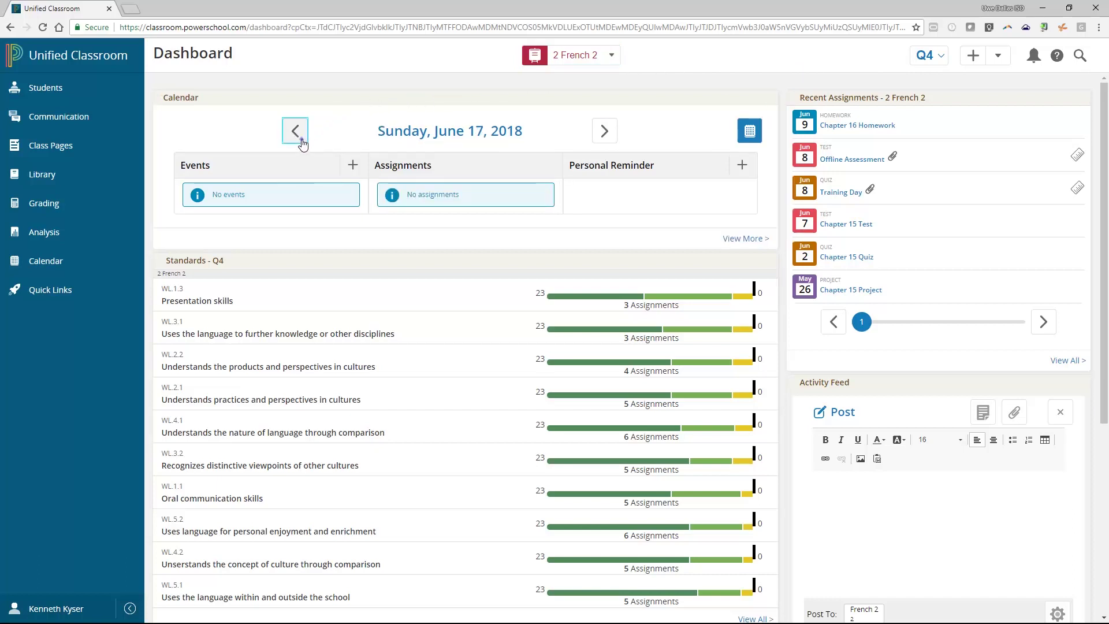
pyautogui.click(301, 142)
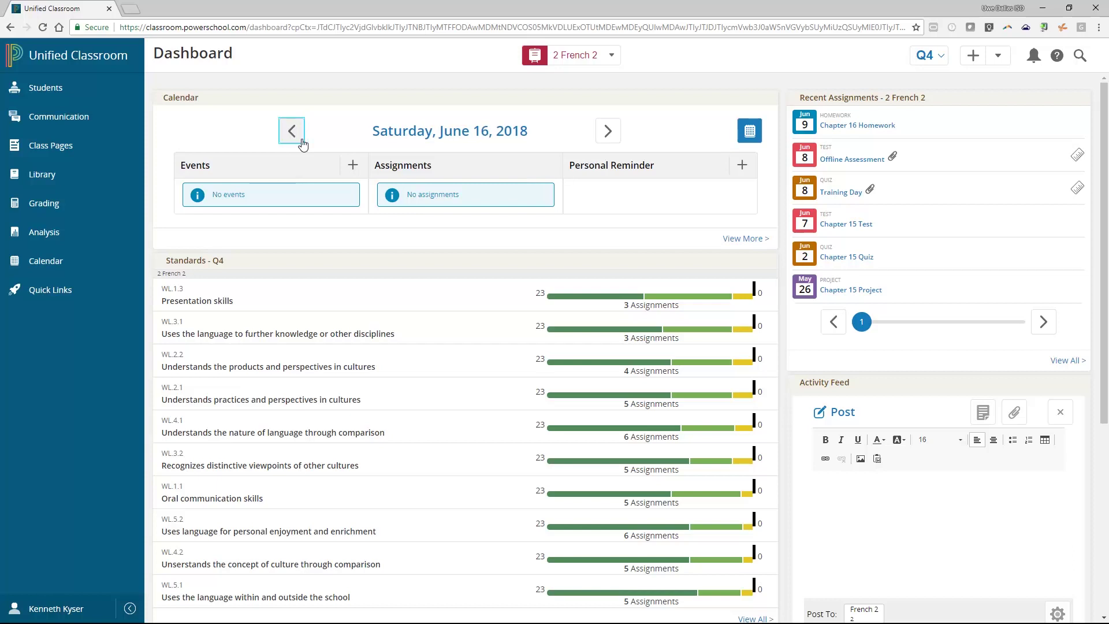
pyautogui.click(302, 142)
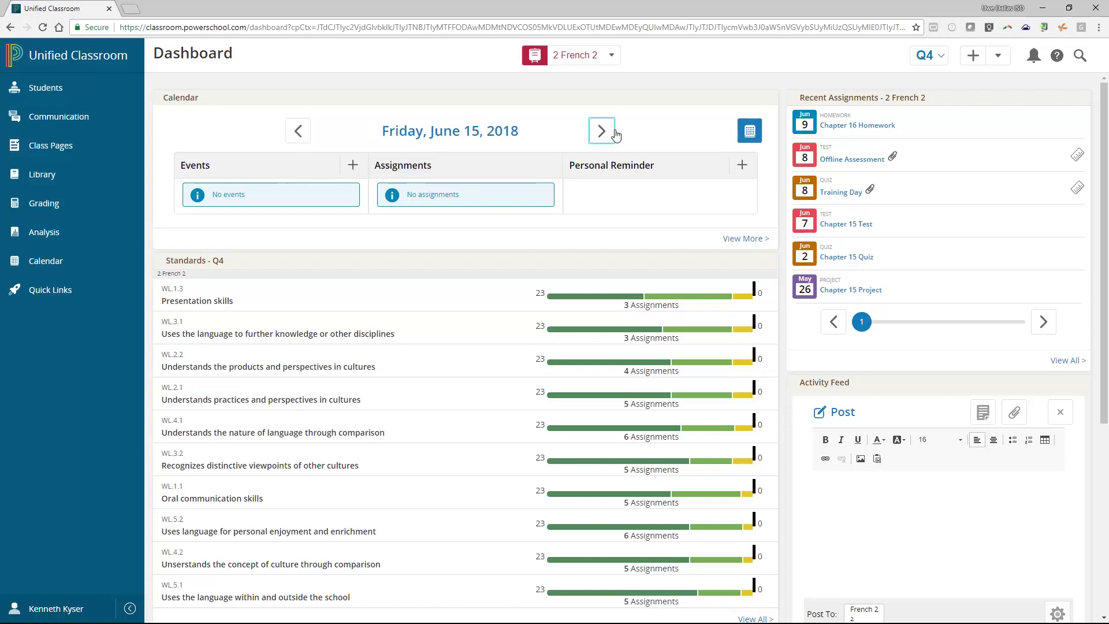
# Step: Check the date picker without changing it, then open the full calendar's June 11–15 week view
pyautogui.click(750, 132)
pyautogui.click(569, 288)
pyautogui.click(642, 288)
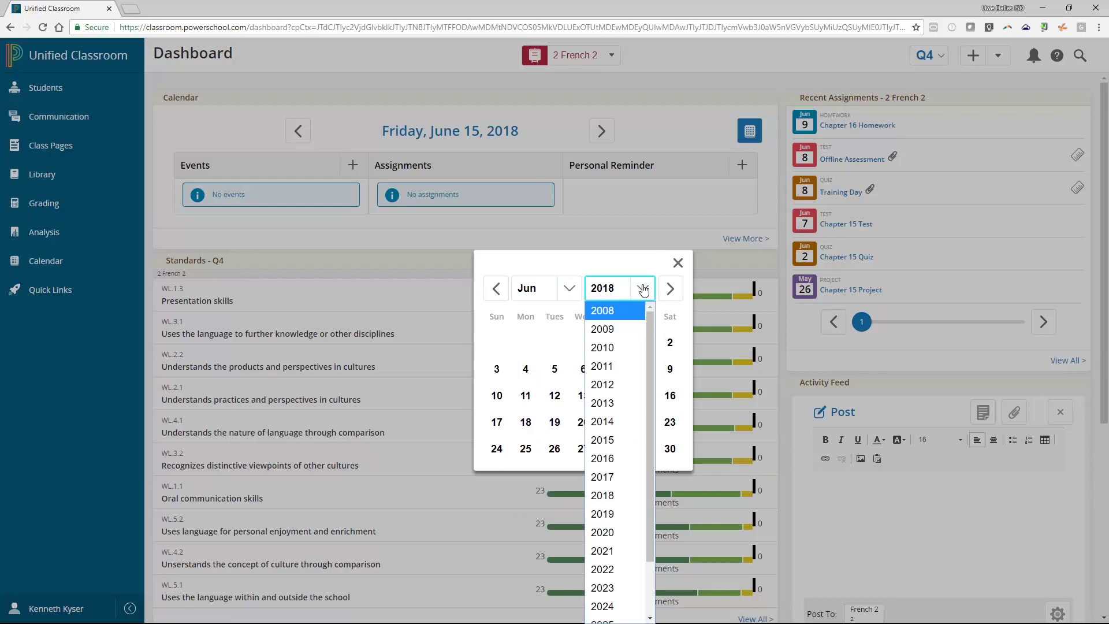
pyautogui.click(679, 263)
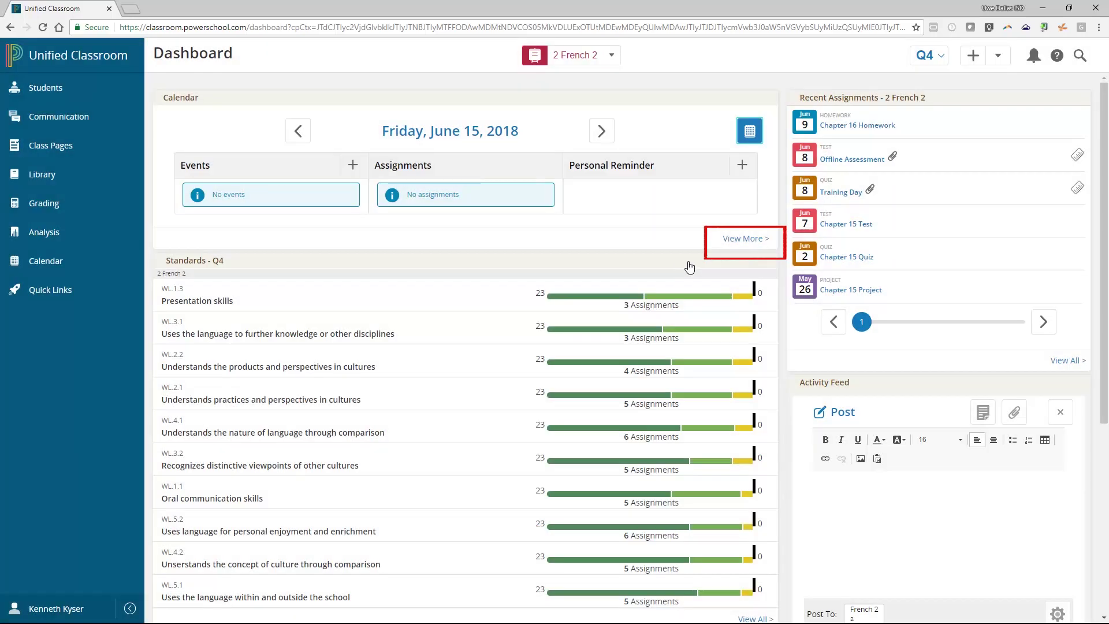
pyautogui.click(740, 245)
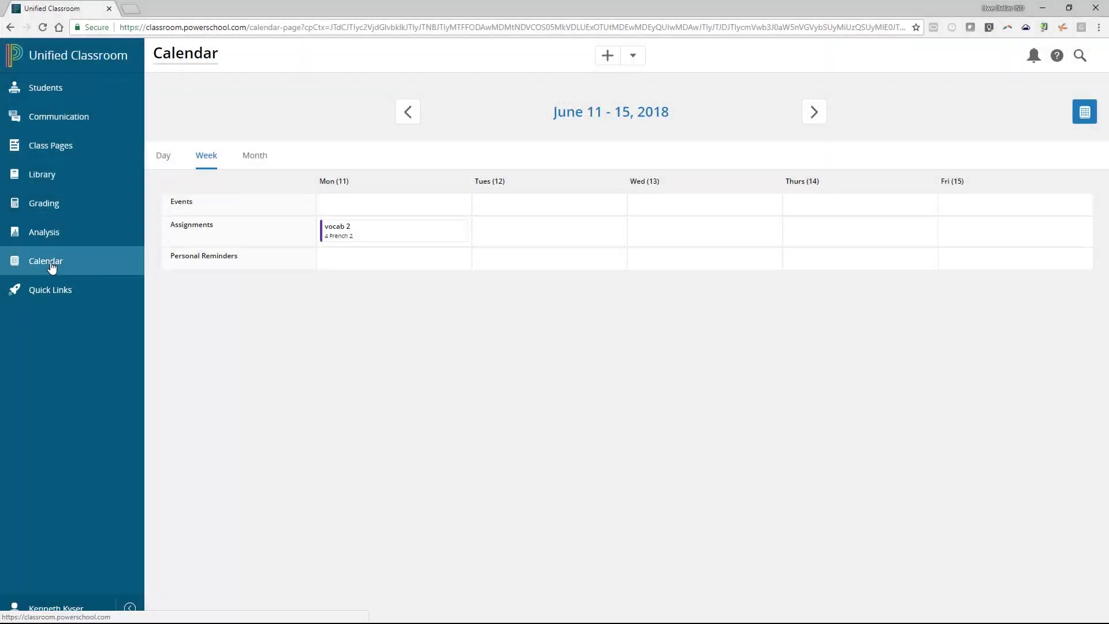
# Step: Go back to the Dashboard using the Unified Classroom logo in the sidebar
pyautogui.click(63, 61)
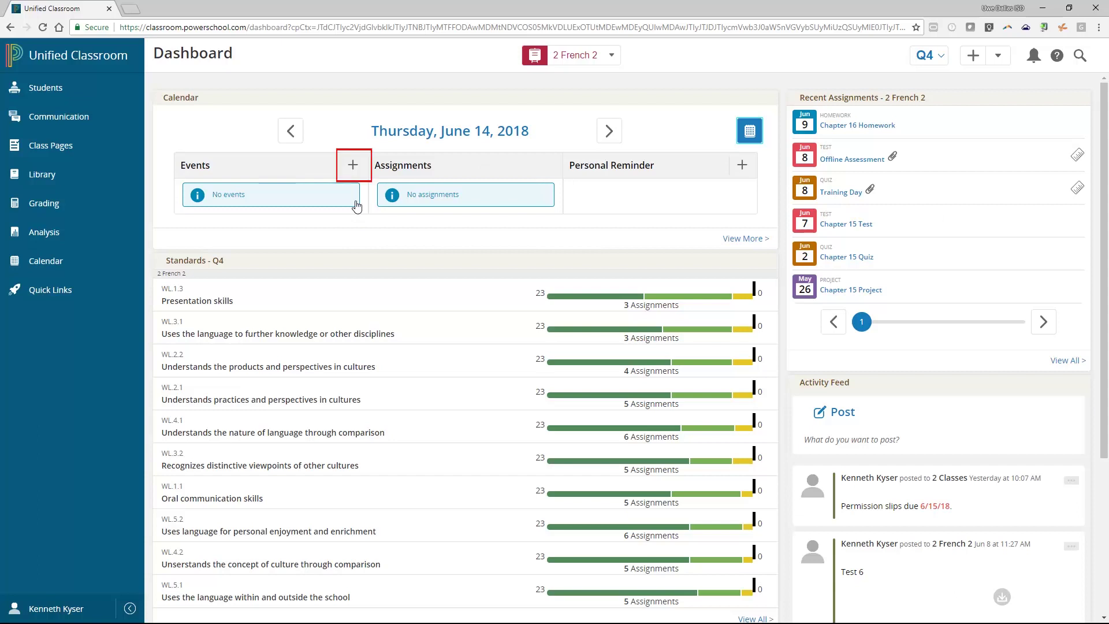
# Step: Create an event named 'Club Pictures!' described as pictures in the gym at 3:10pm
pyautogui.click(352, 165)
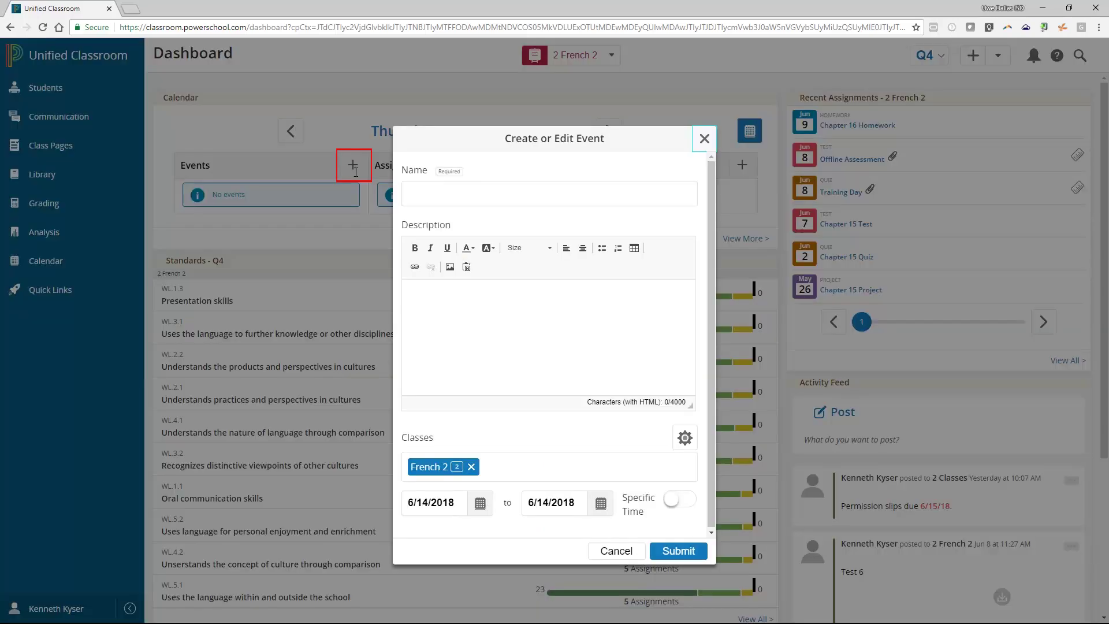
pyautogui.click(424, 187)
pyautogui.write('Club Pictures!')
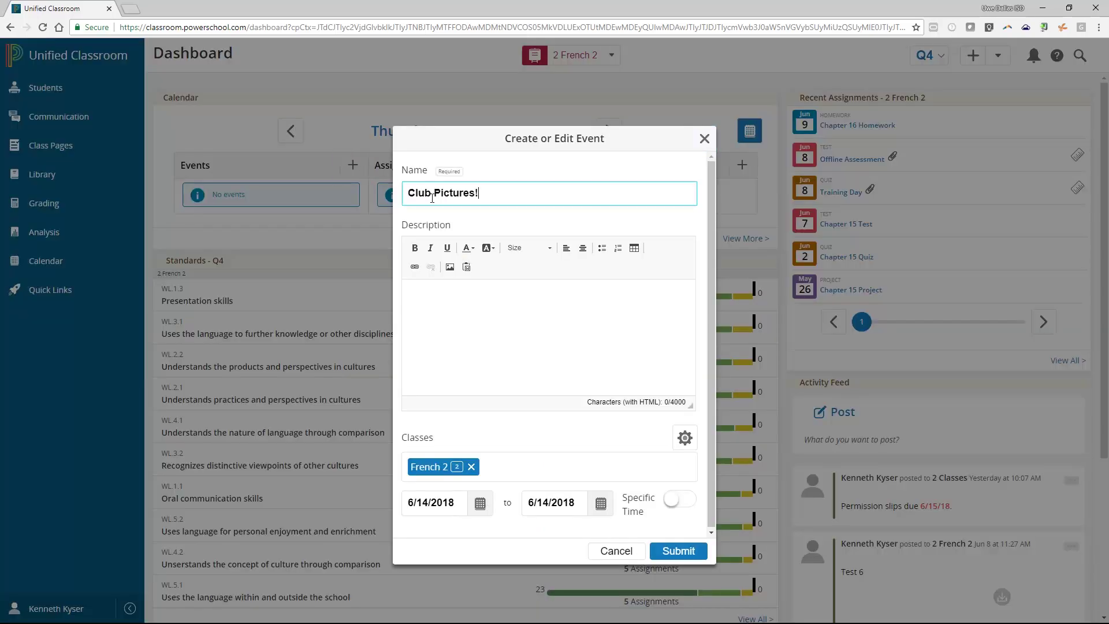
pyautogui.click(444, 318)
pyautogui.write('Club pictures w')
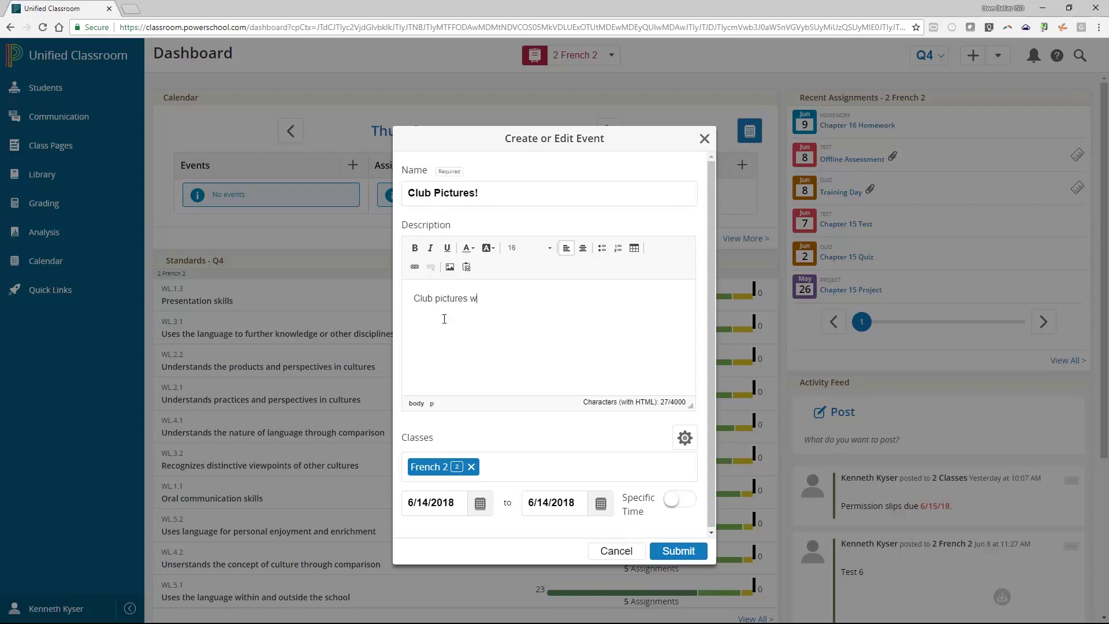
pyautogui.write('ill be held in the gym this afternoon at 3:10')
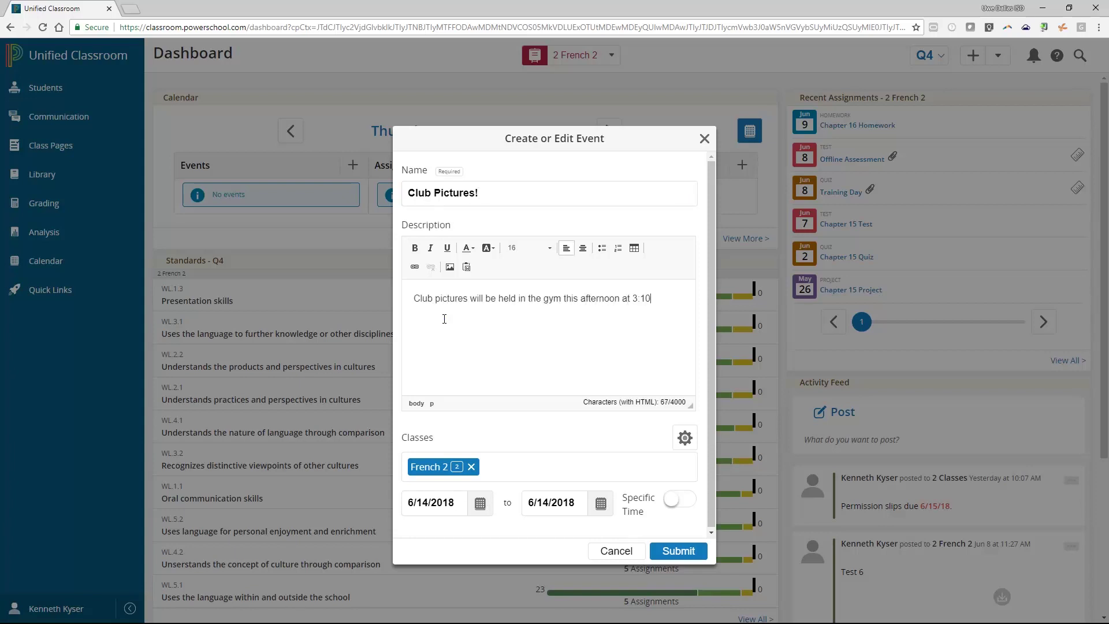
pyautogui.write('pm.')
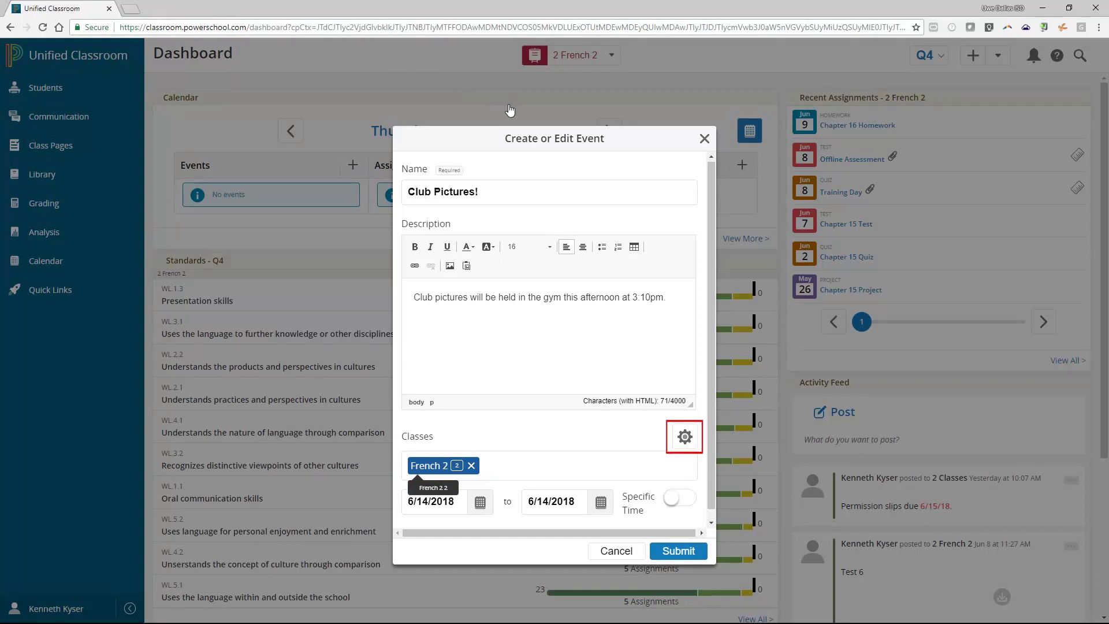
# Step: Assign the event to All Classes
pyautogui.click(685, 437)
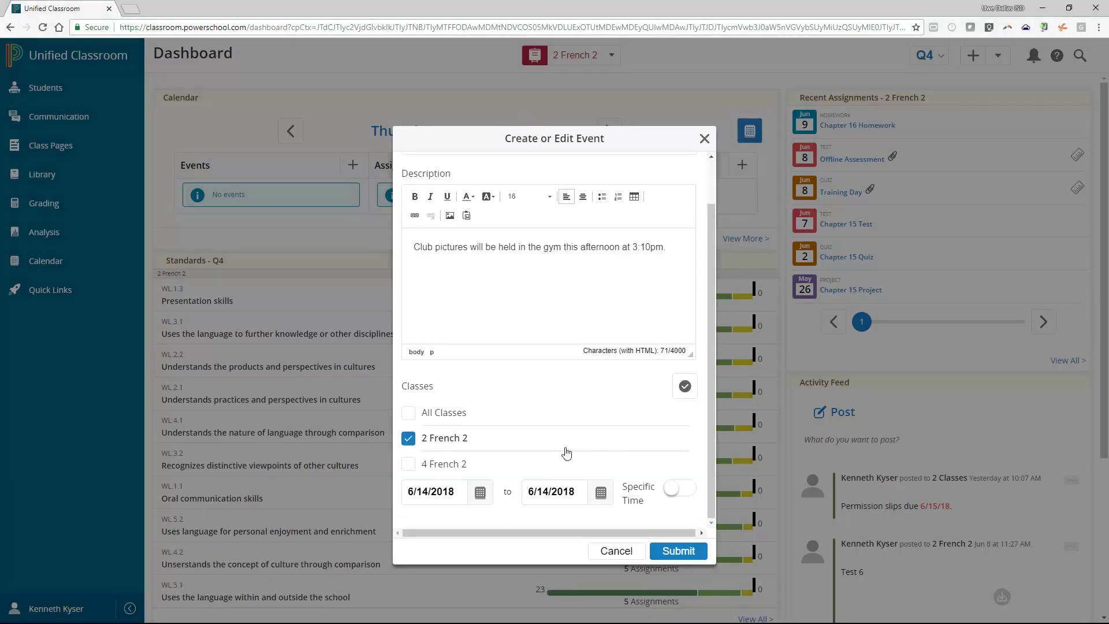
pyautogui.click(409, 412)
pyautogui.click(409, 413)
pyautogui.click(410, 415)
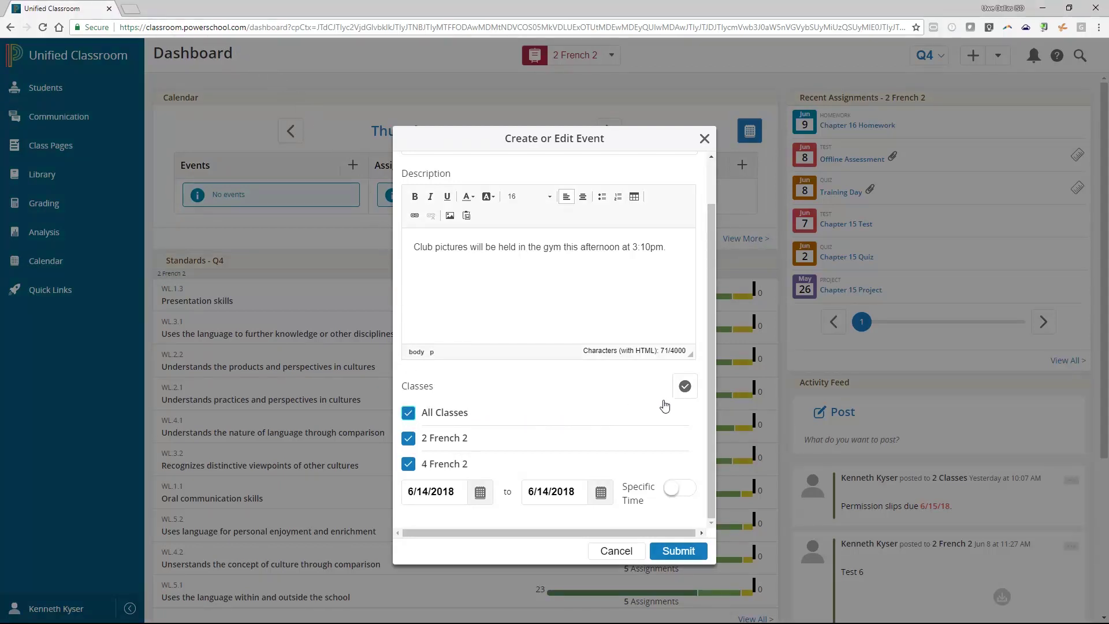
pyautogui.click(685, 386)
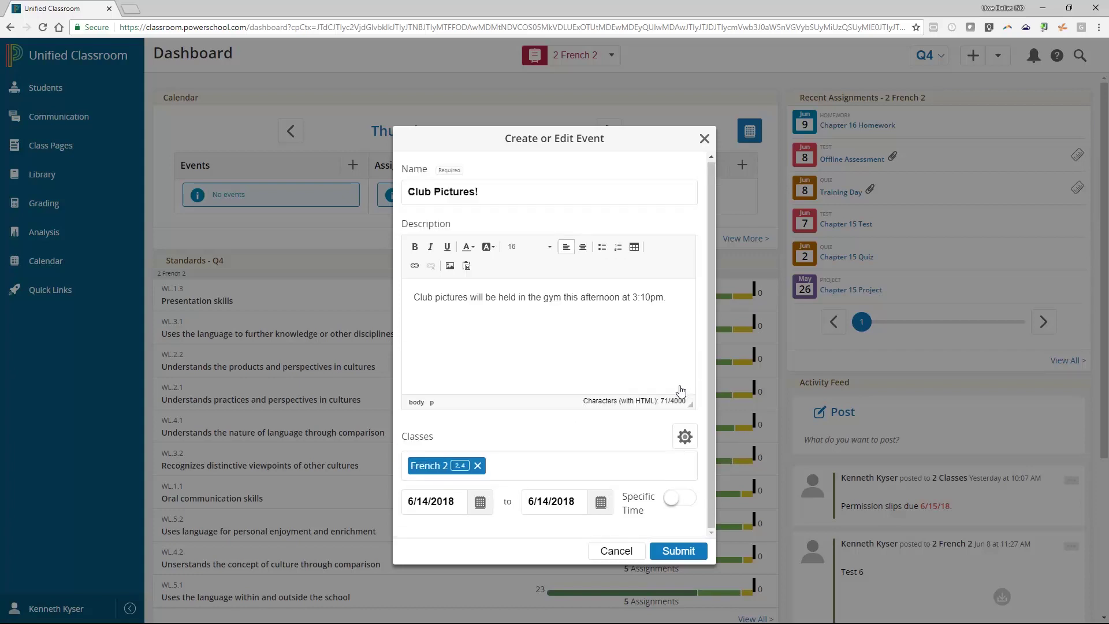
# Step: Date the event June 15 with a specific start time of 3:00 PM
pyautogui.click(480, 502)
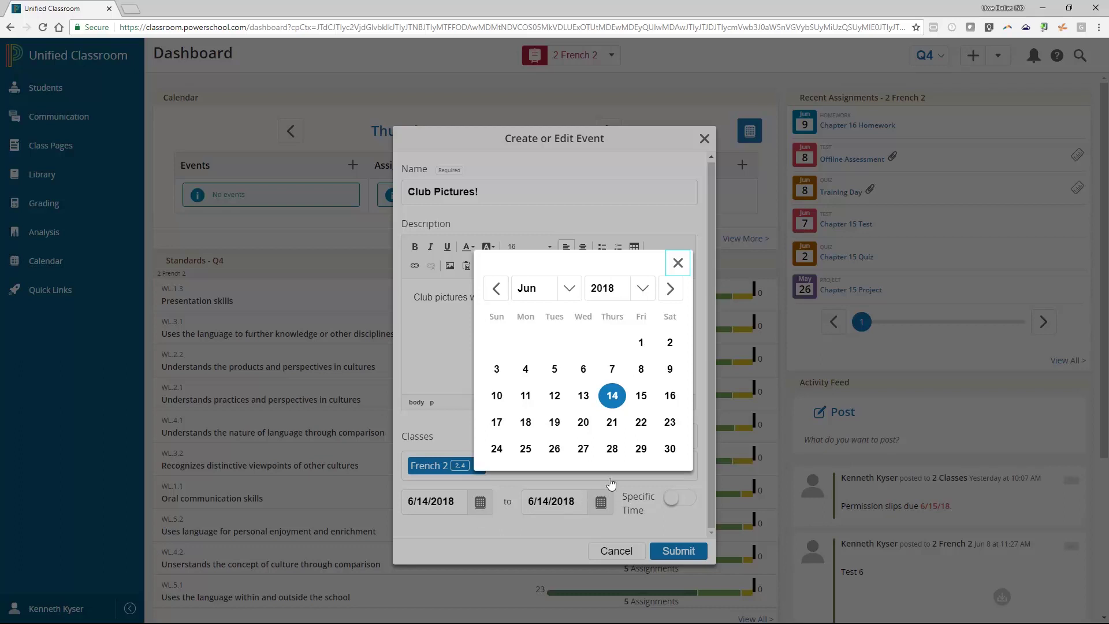
pyautogui.click(642, 397)
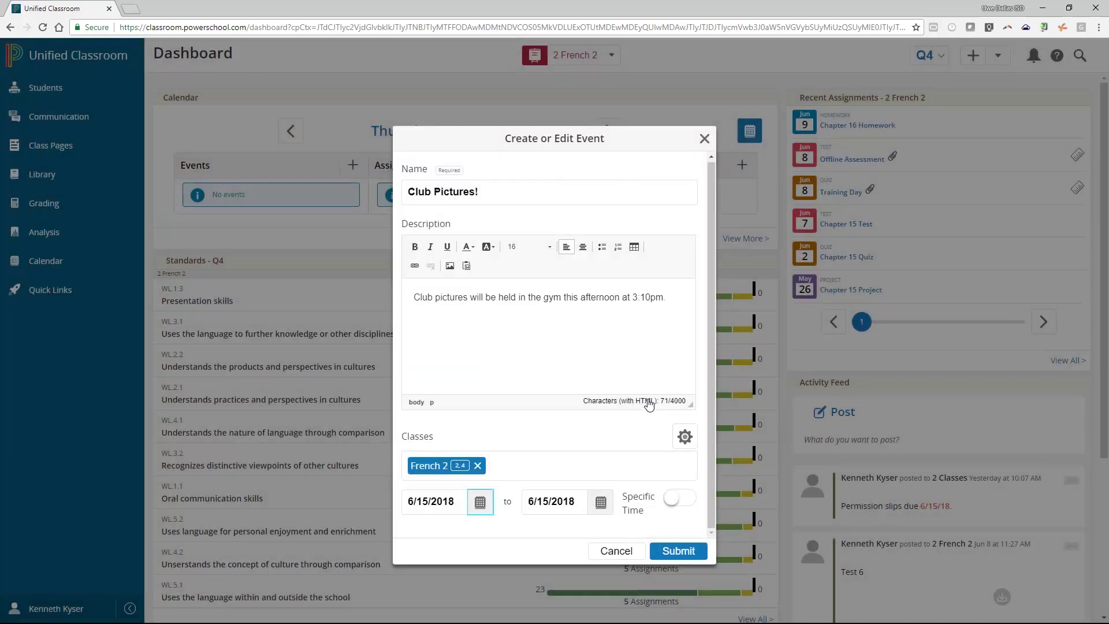
pyautogui.click(670, 498)
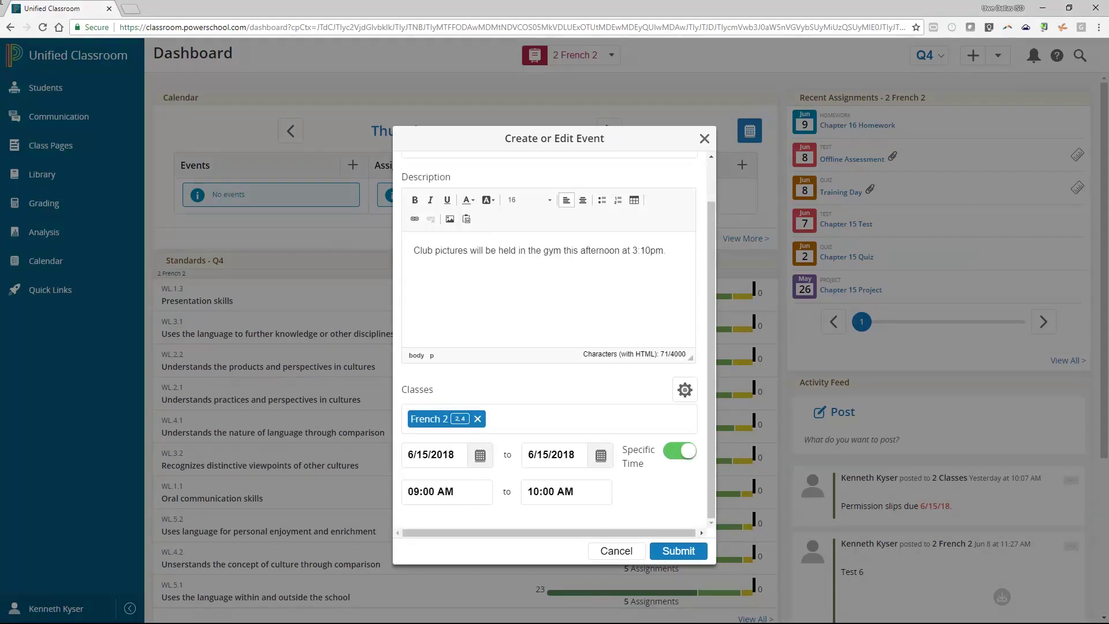
pyautogui.click(418, 490)
pyautogui.write('3')
pyautogui.click(443, 496)
# Step: Save the Club Pictures! event and begin a personal reminder named 'Walmart Run'
pyautogui.write('p')
pyautogui.press('Return')
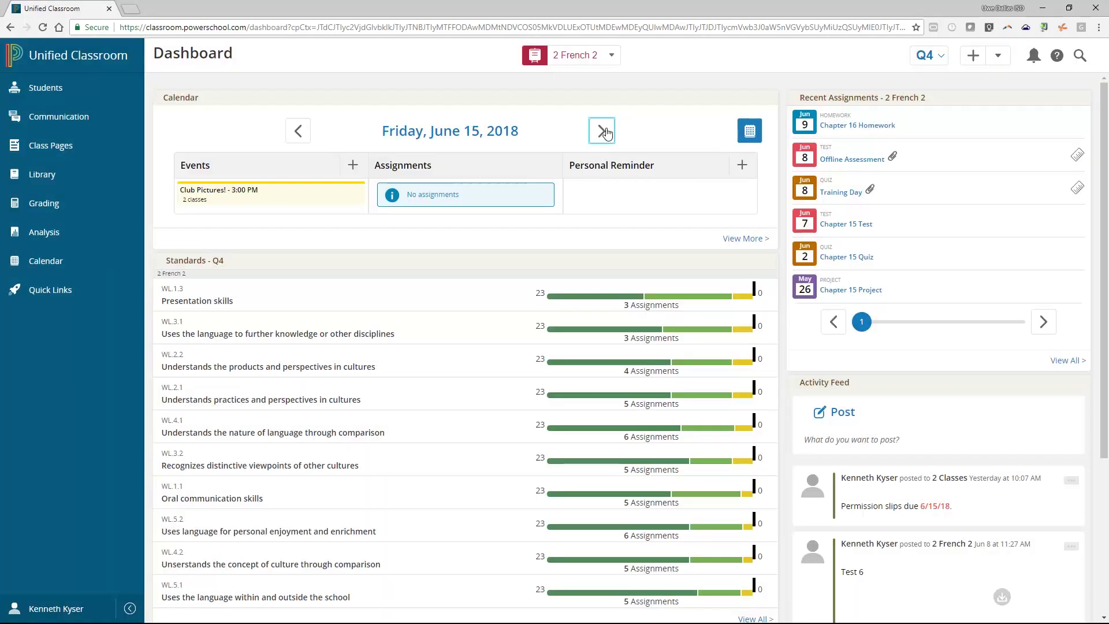
pyautogui.click(743, 165)
pyautogui.click(531, 196)
pyautogui.write('Walmart Run')
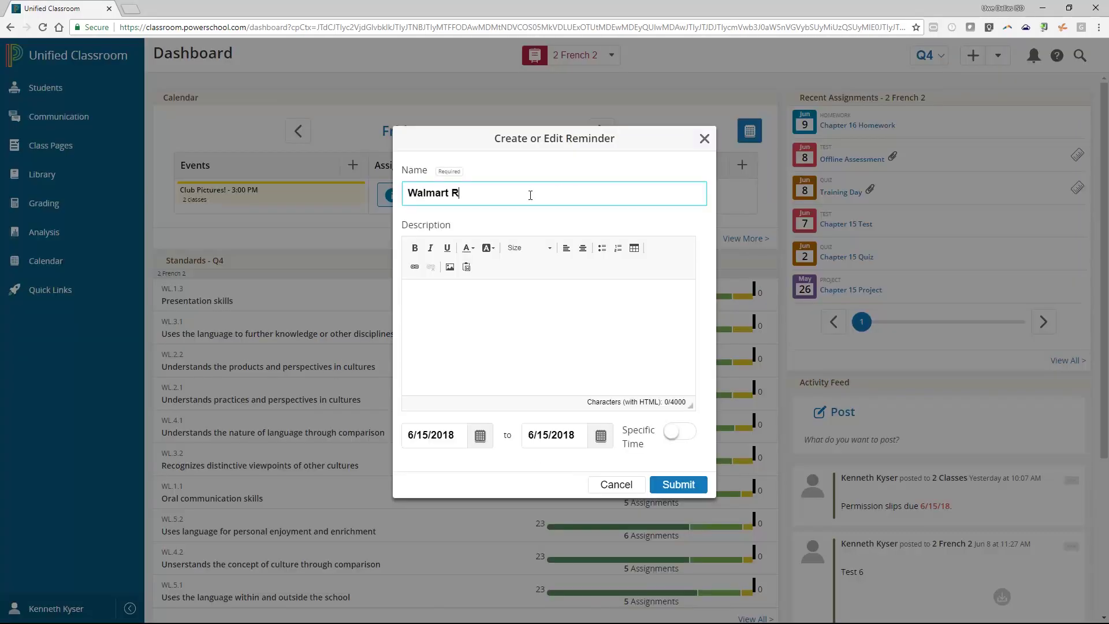
# Step: List glue sticks, dry erase markers and tissues as bullets in the reminder description
pyautogui.click(465, 319)
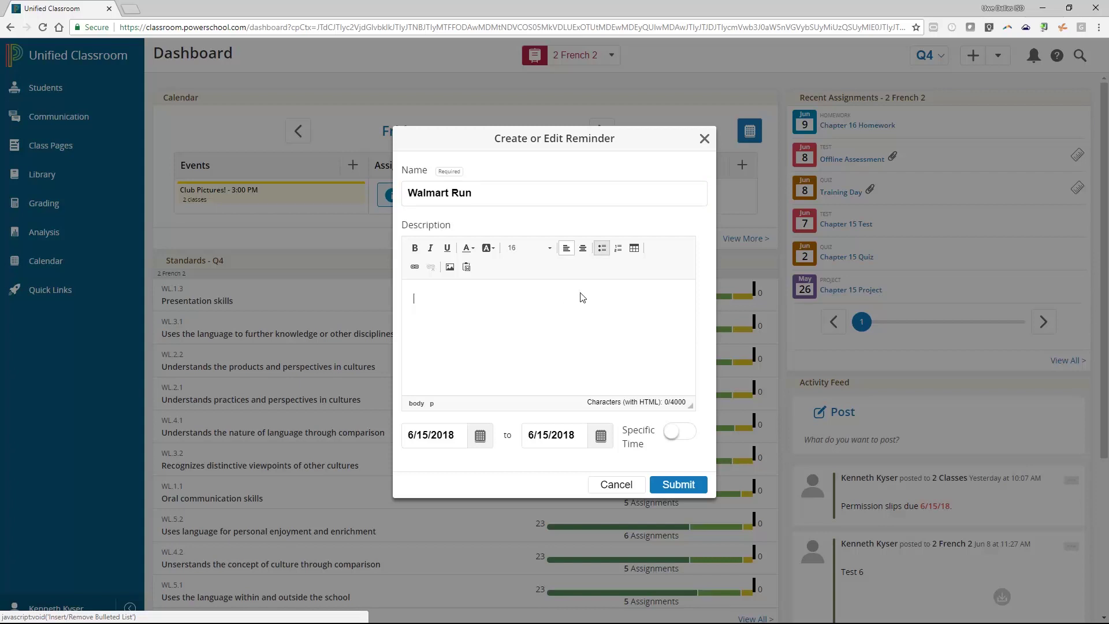
pyautogui.click(602, 250)
pyautogui.write('Glue sticks')
pyautogui.press('Return')
pyautogui.write('dry erase markers')
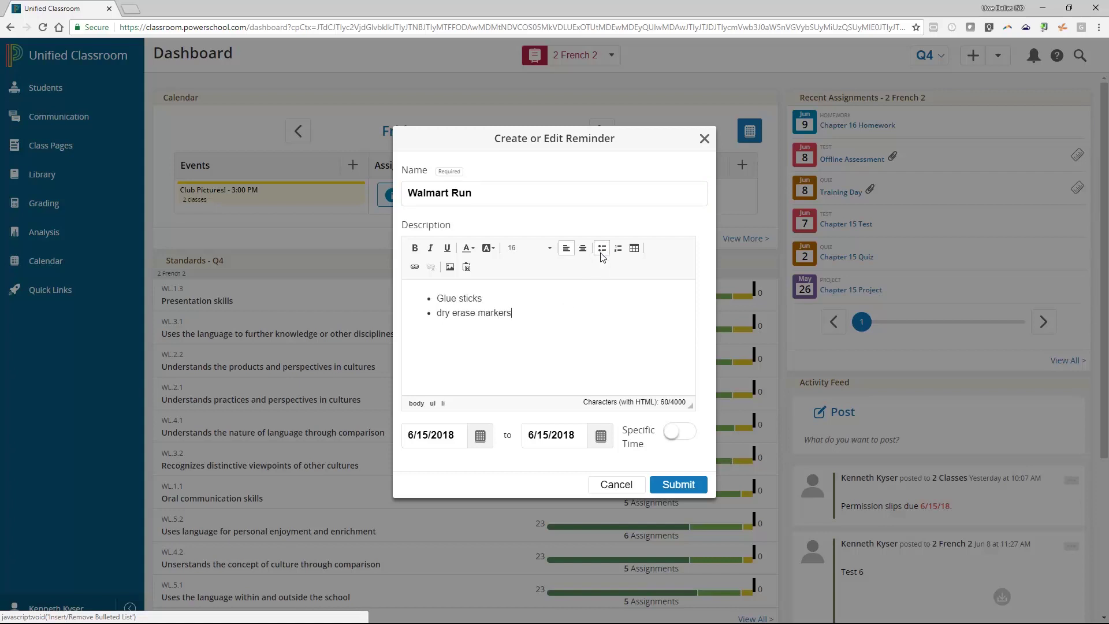
pyautogui.press('Return')
pyautogui.write('tissues')
# Step: Schedule the reminder for June 14 at 5:00 PM, save it, and view Thursday, June 14
pyautogui.click(481, 435)
pyautogui.click(612, 405)
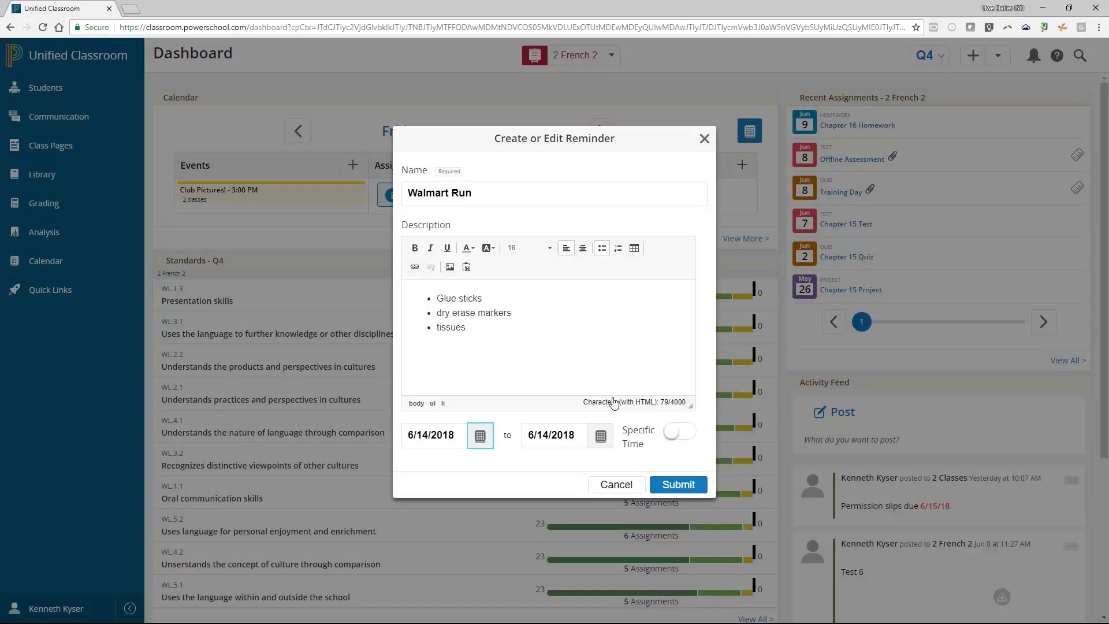
pyautogui.click(677, 432)
pyautogui.click(417, 471)
pyautogui.write('5:00 AM')
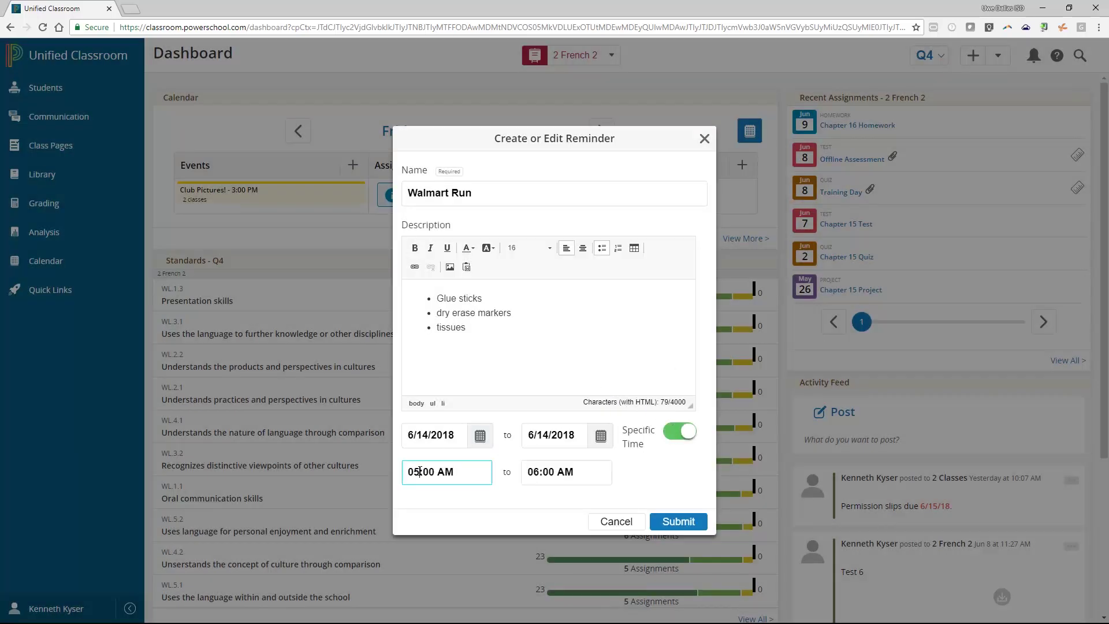
pyautogui.click(445, 471)
pyautogui.press('p')
pyautogui.click(677, 522)
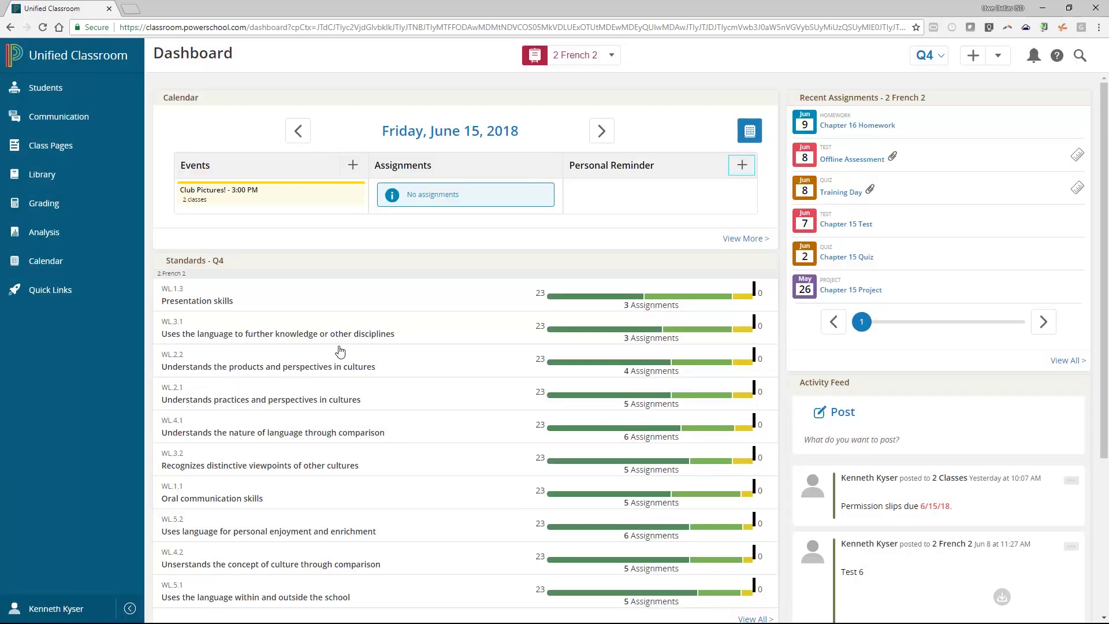
pyautogui.click(291, 131)
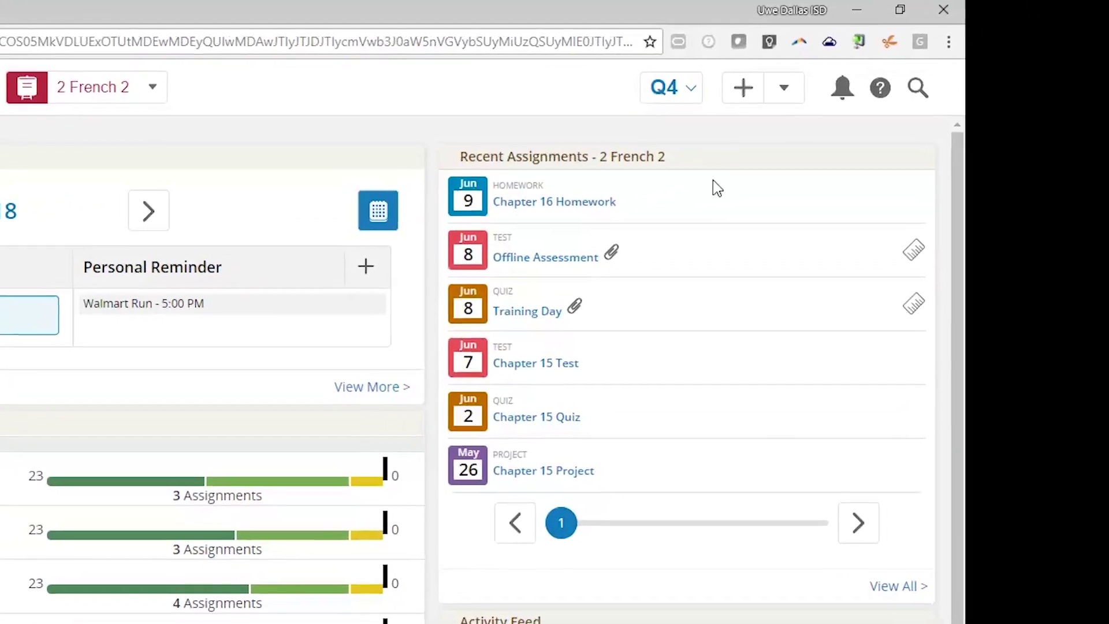
pyautogui.moveTo(773, 215)
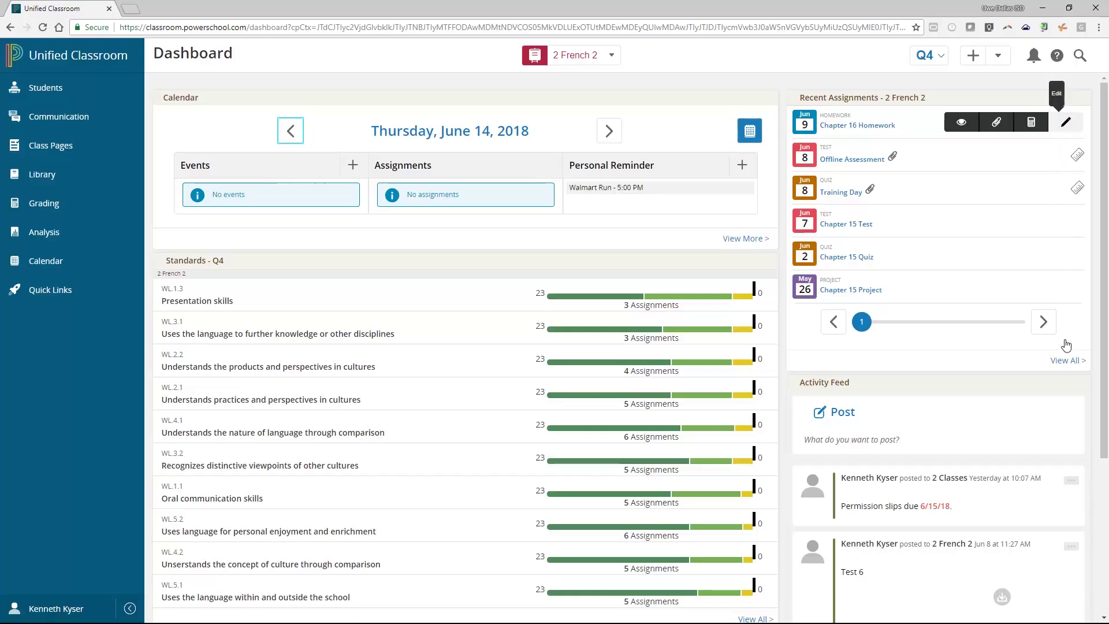
# Step: Glance at the full assignment list, return to the dashboard, and start a new Activity Feed post
pyautogui.click(1066, 360)
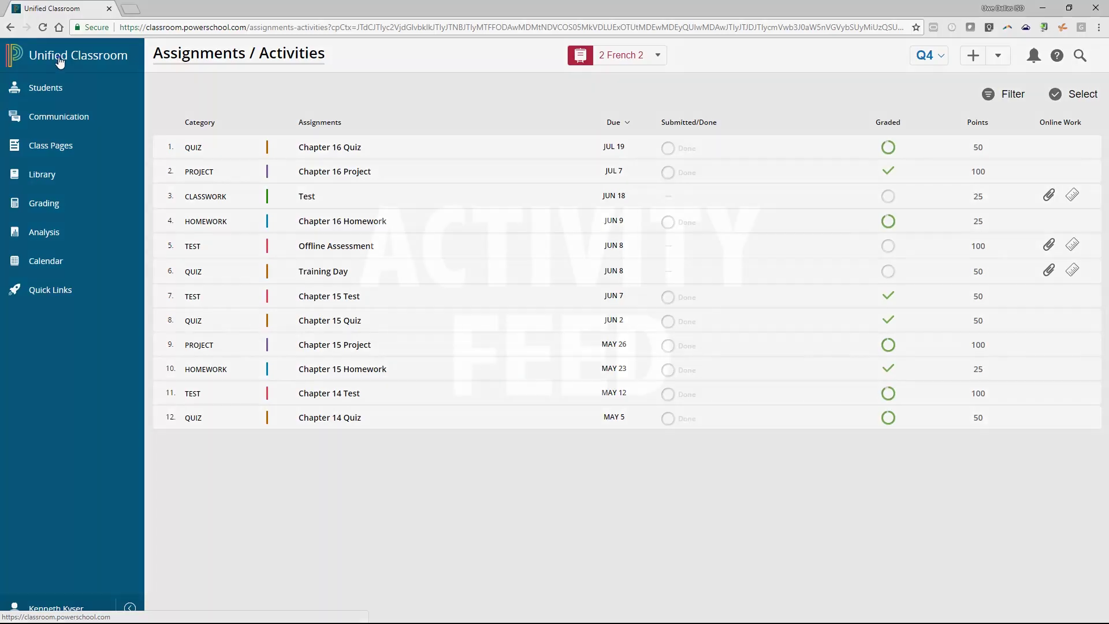
pyautogui.click(61, 56)
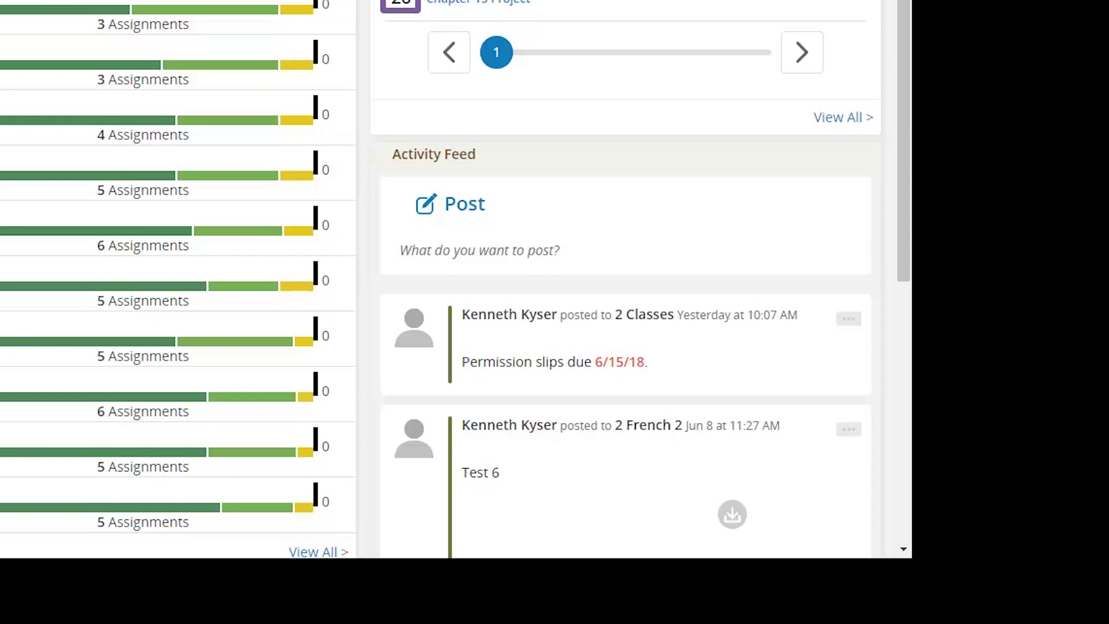
pyautogui.click(501, 209)
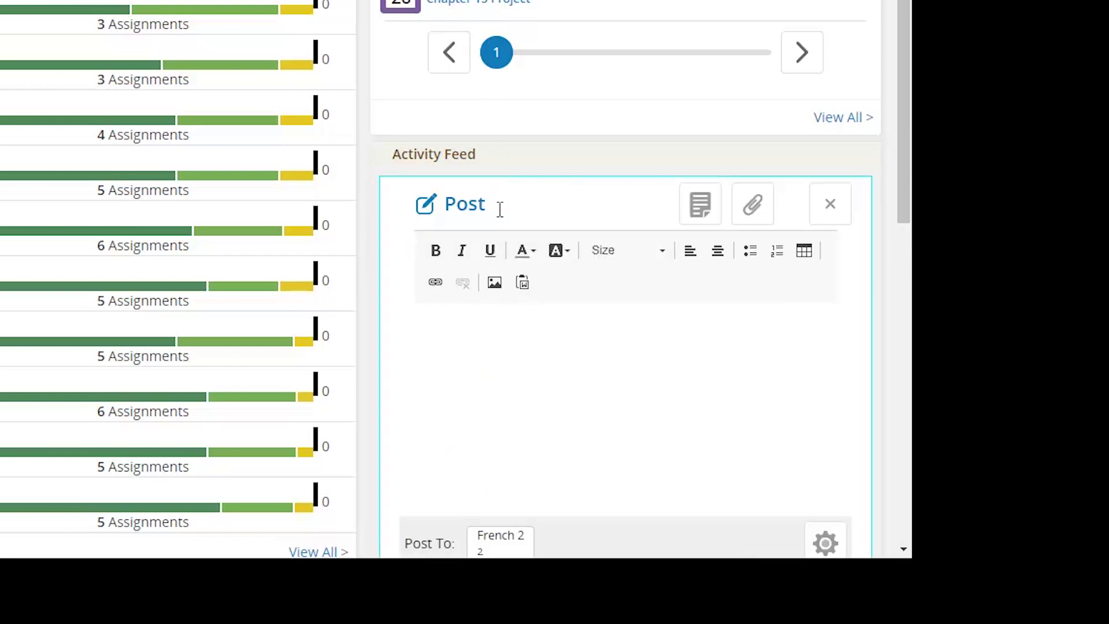
# Step: Write 'Field trip slips due by Friday, 6/15/18' and make the date bold red
pyautogui.click(460, 372)
pyautogui.write('Fie')
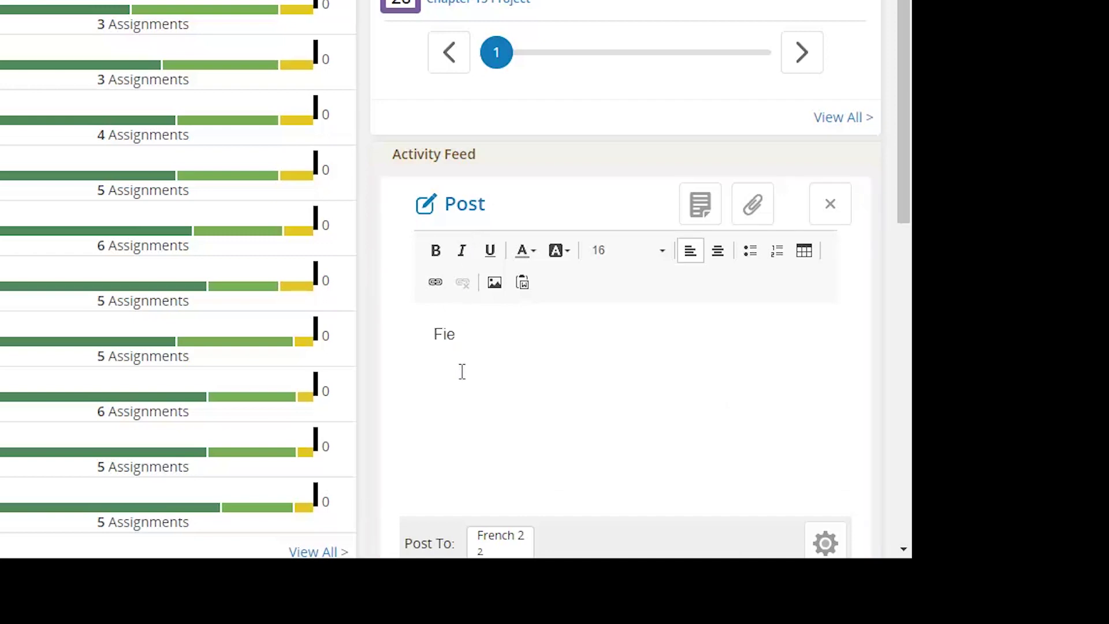
pyautogui.write('ld trip slips due ')
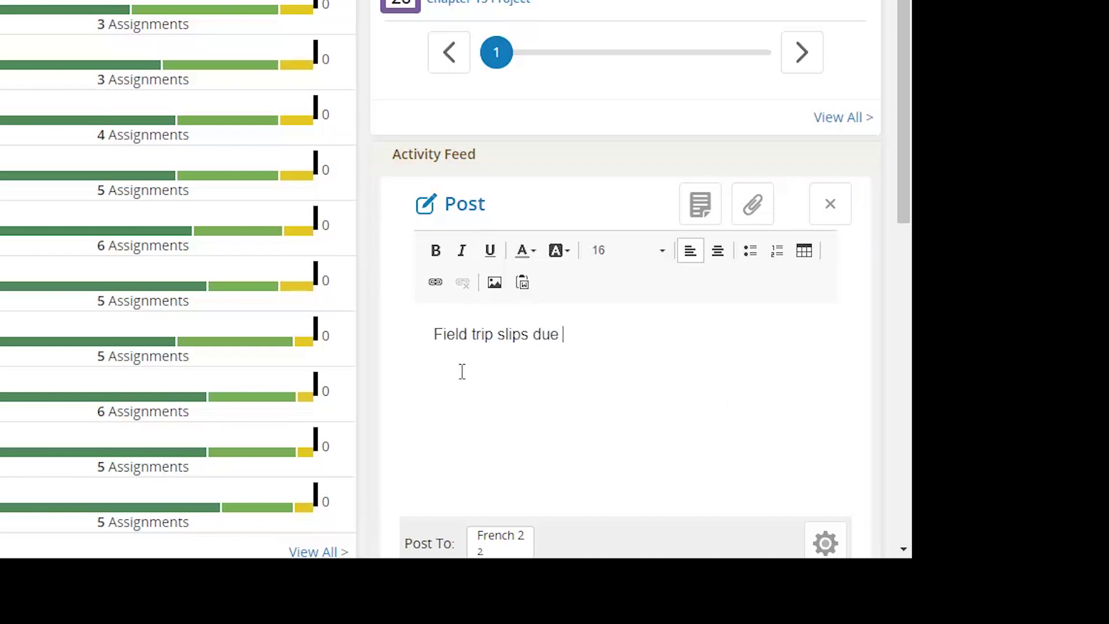
pyautogui.write('by Friday, 6/15/1')
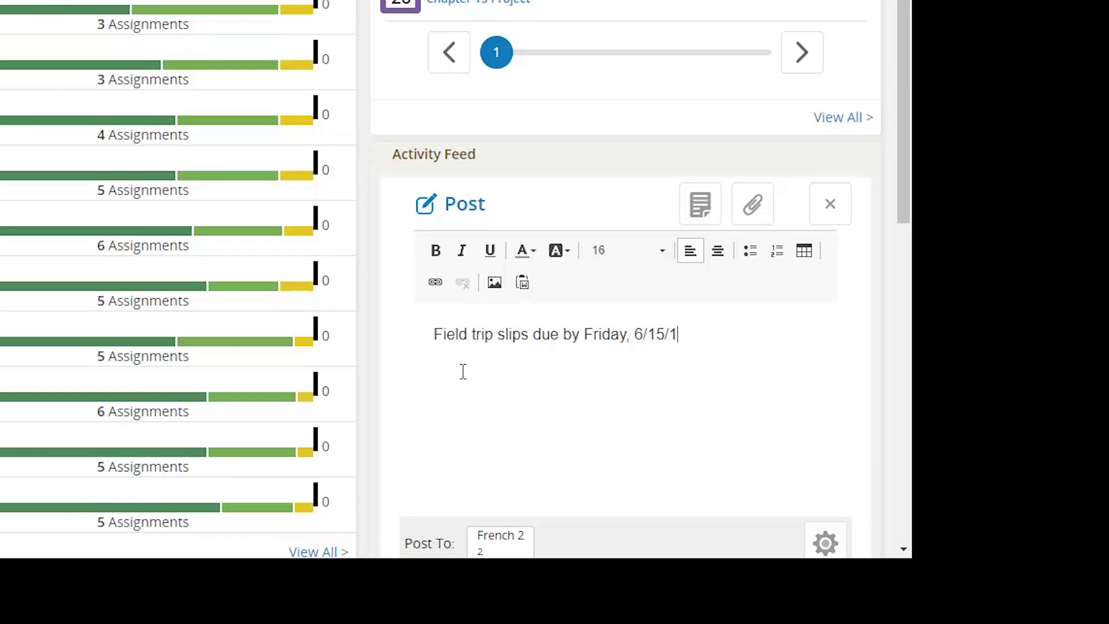
pyautogui.write('8')
pyautogui.moveTo(687, 335); pyautogui.dragTo(636, 340)
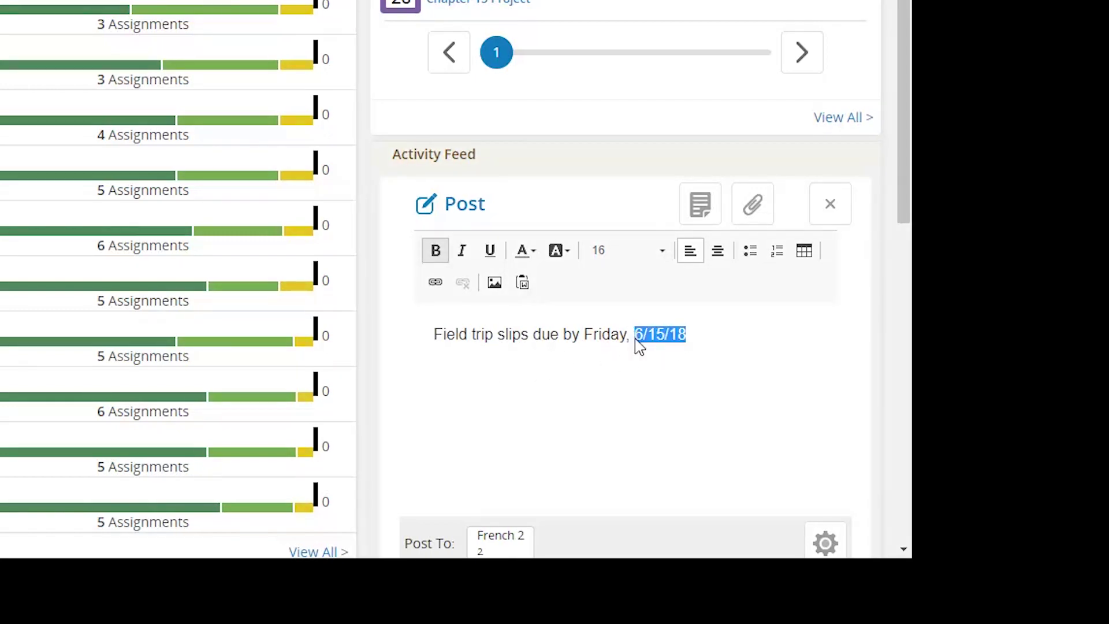
pyautogui.click(435, 248)
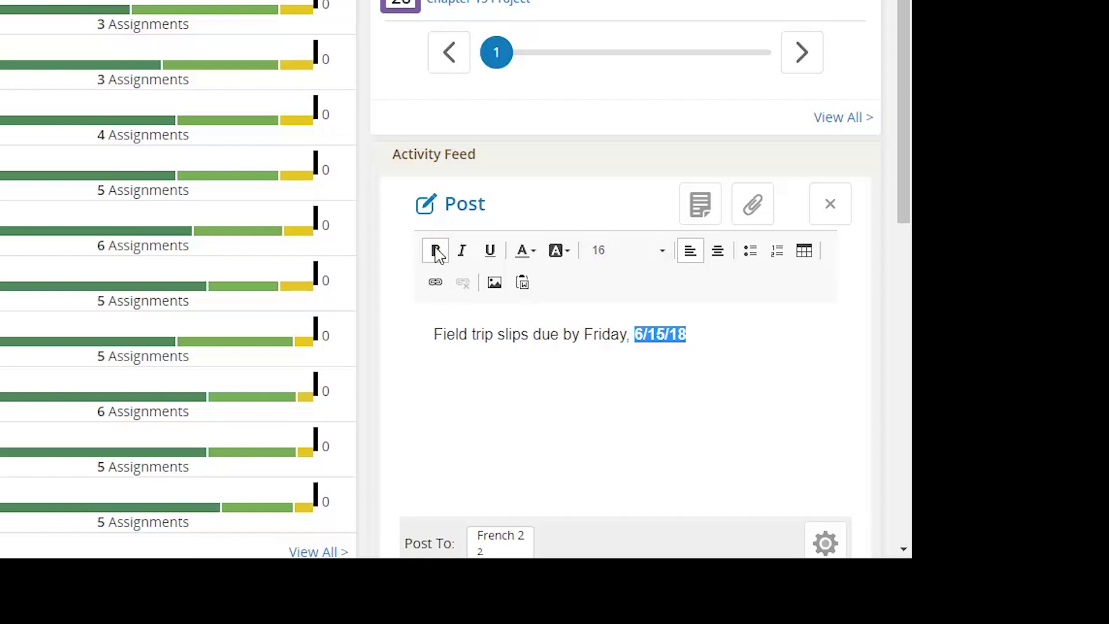
pyautogui.click(524, 256)
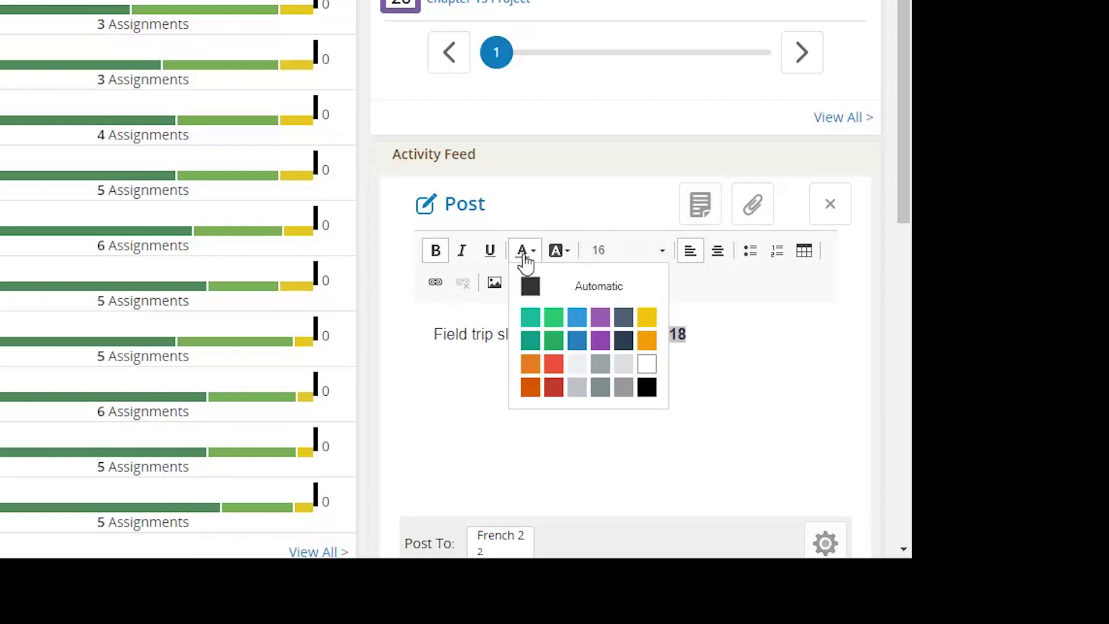
pyautogui.click(553, 364)
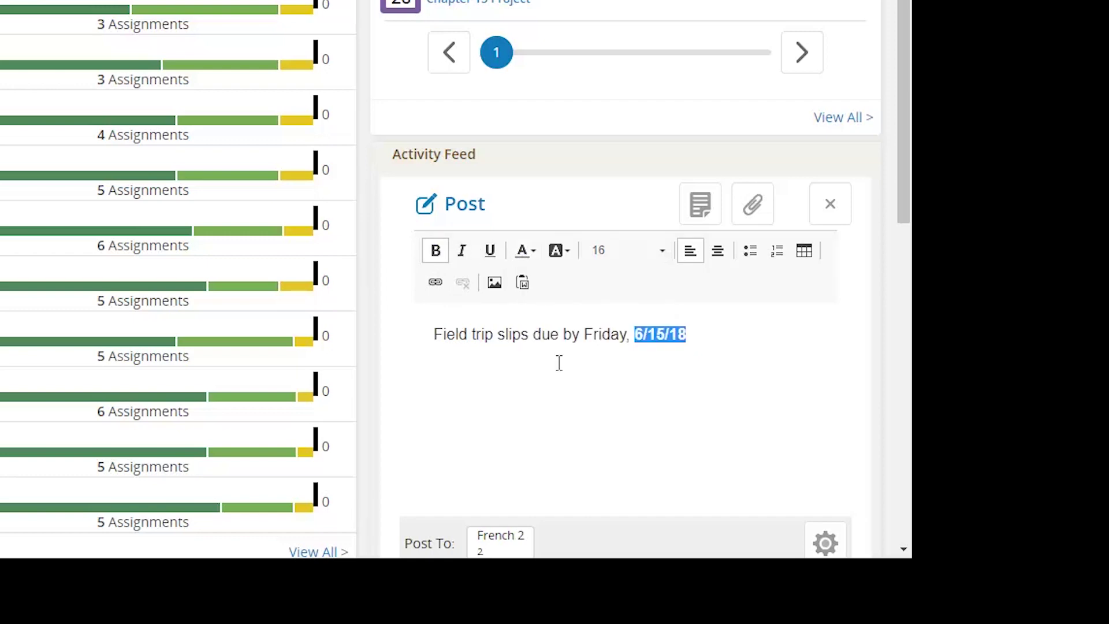
pyautogui.click(707, 350)
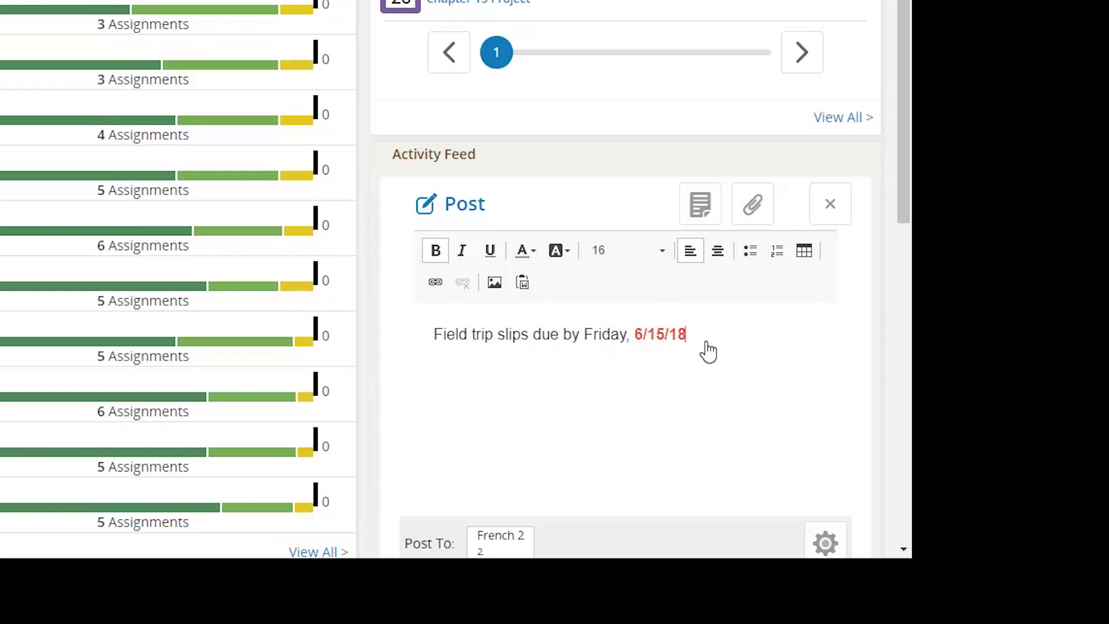
# Step: Browse the linkable assignments and file attachment sources without adding any
pyautogui.click(701, 205)
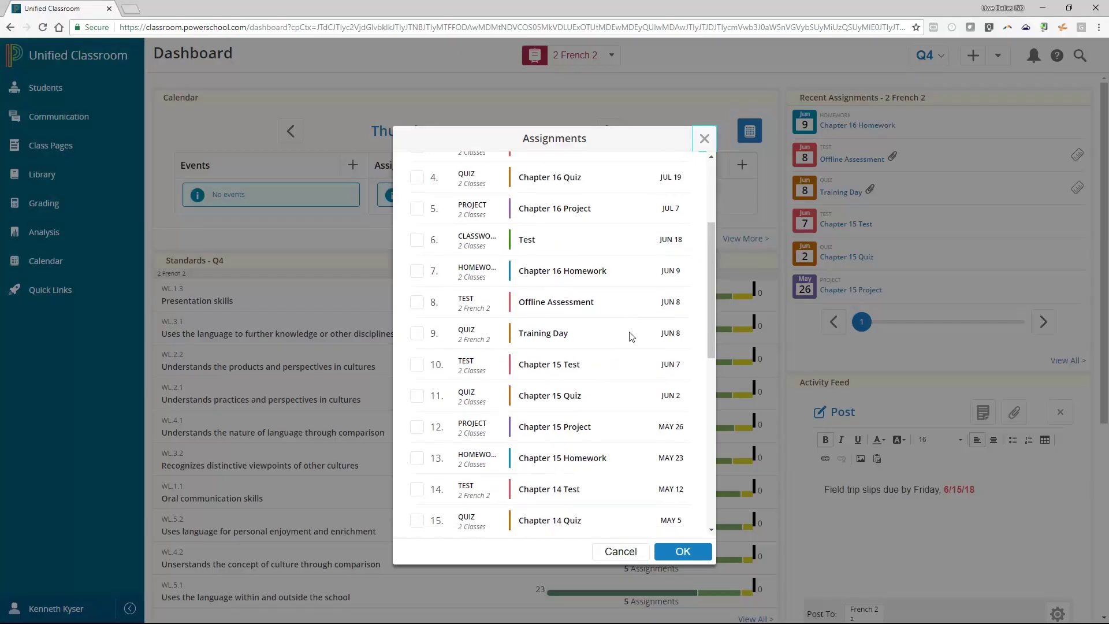
pyautogui.scroll(-3, 631, 337)
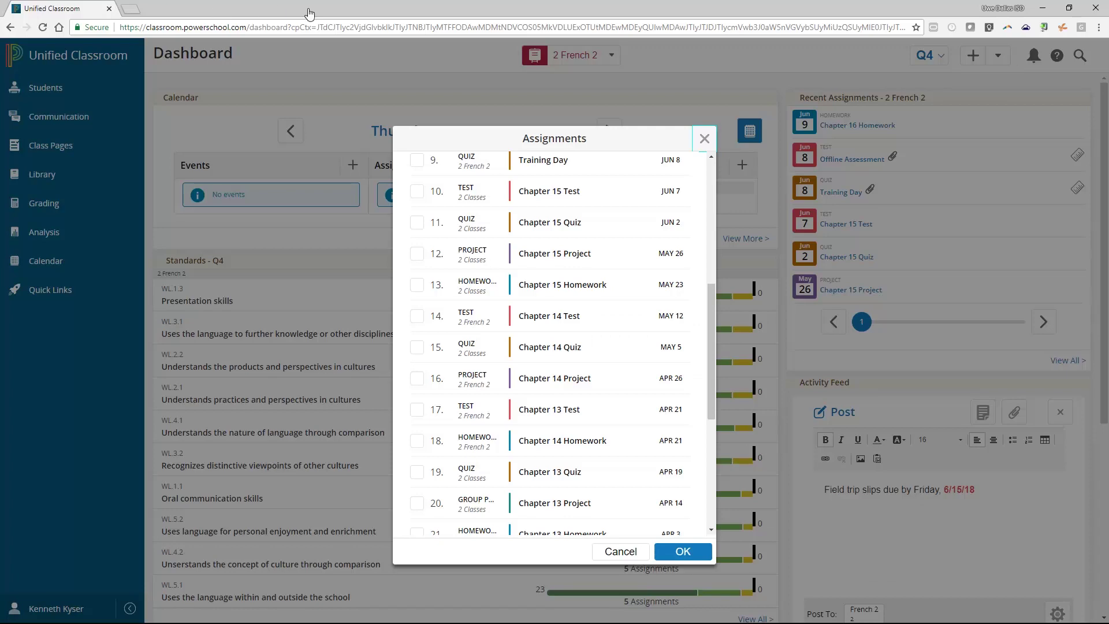
pyautogui.click(705, 139)
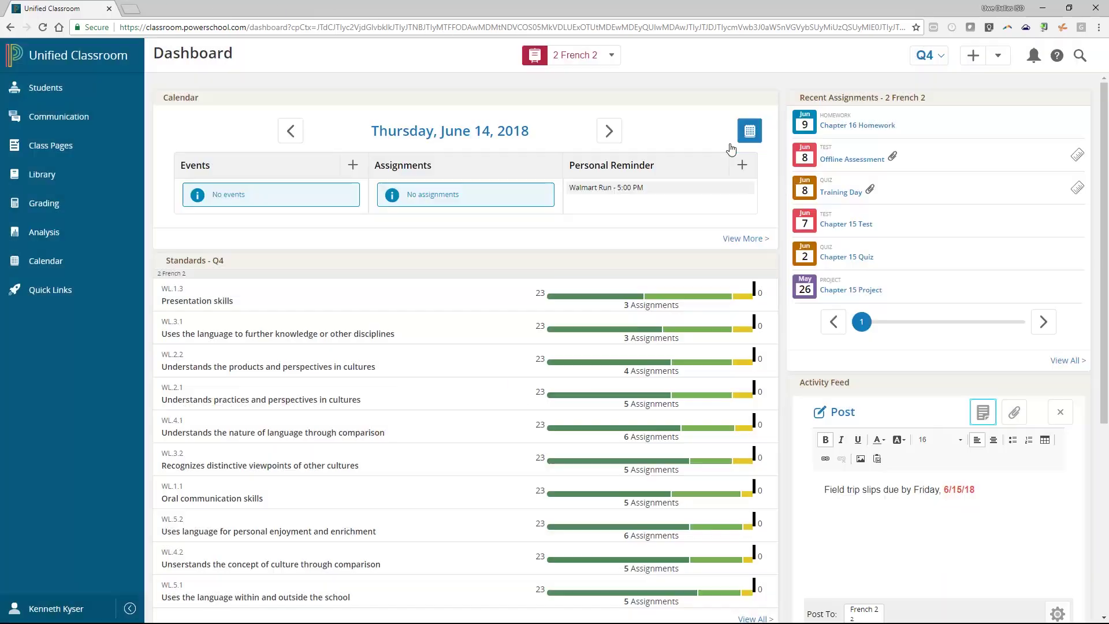
pyautogui.click(1008, 422)
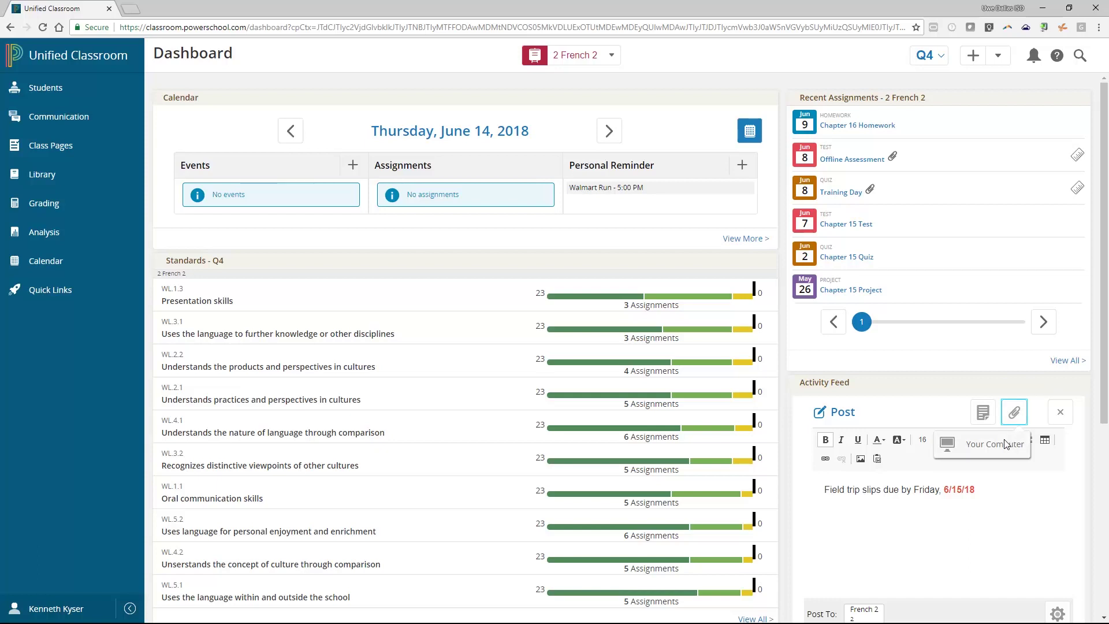
pyautogui.scroll(-2, 1017, 439)
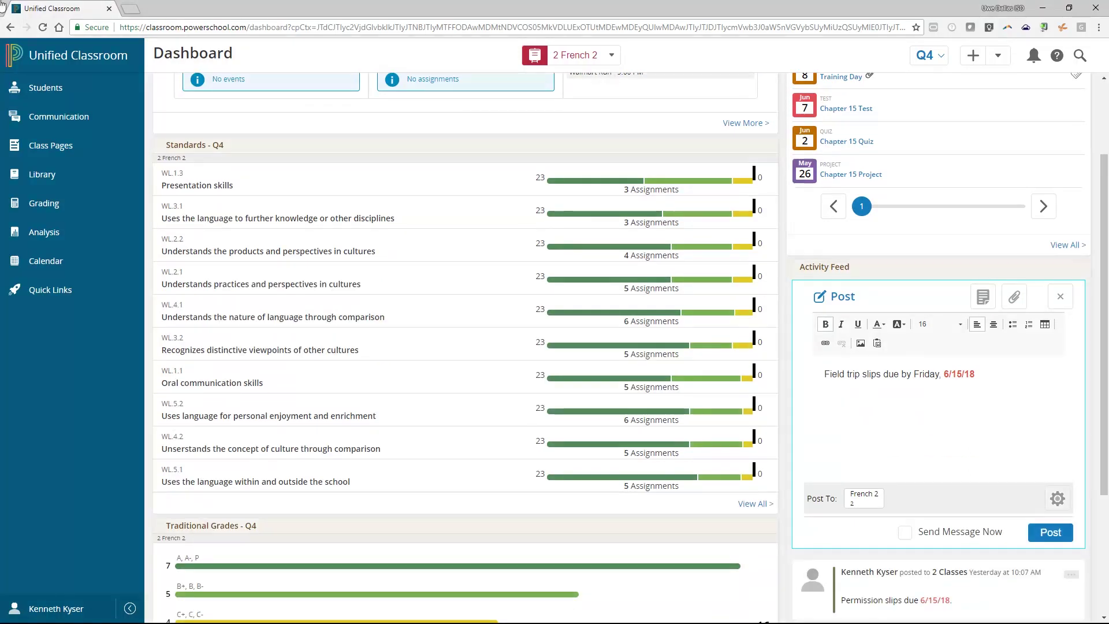
# Step: Address the field trip post to All Classes and publish it
pyautogui.click(1058, 498)
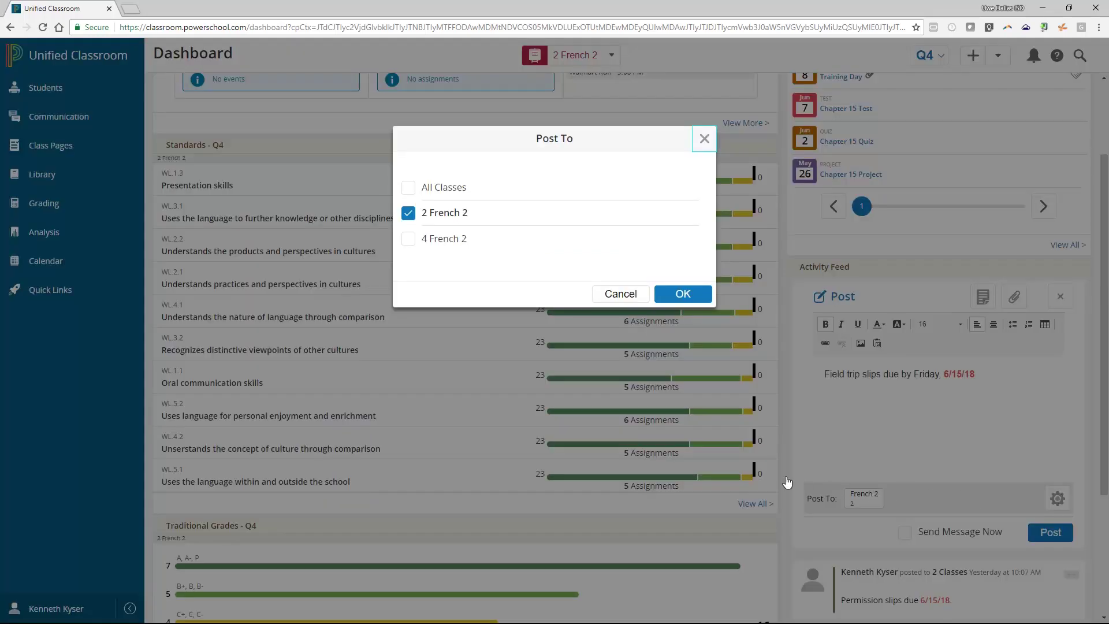
pyautogui.click(409, 188)
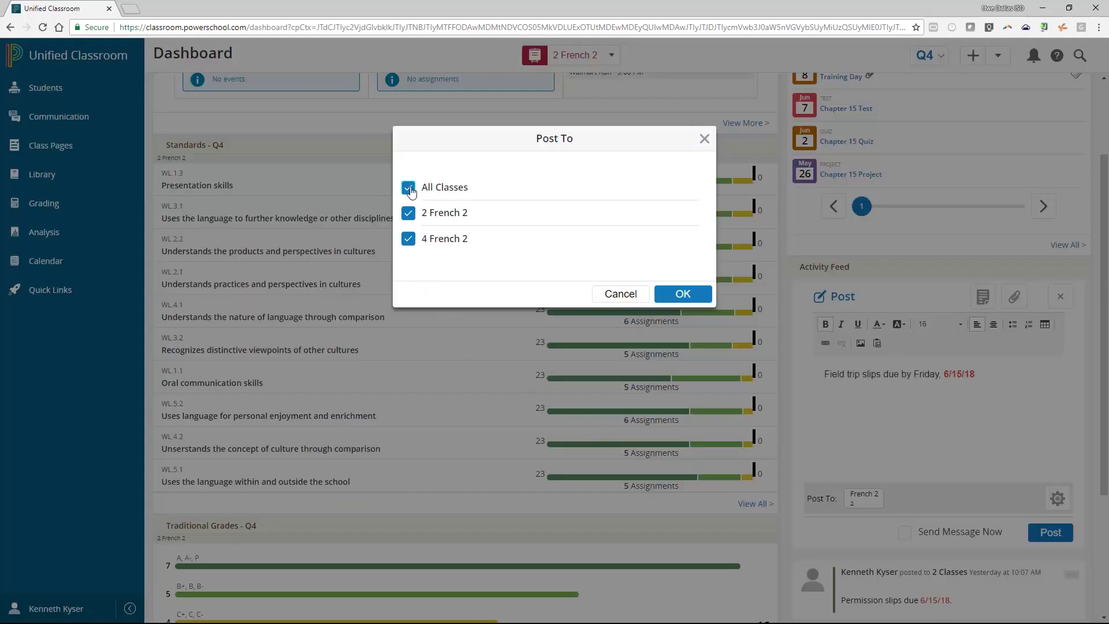
pyautogui.click(683, 294)
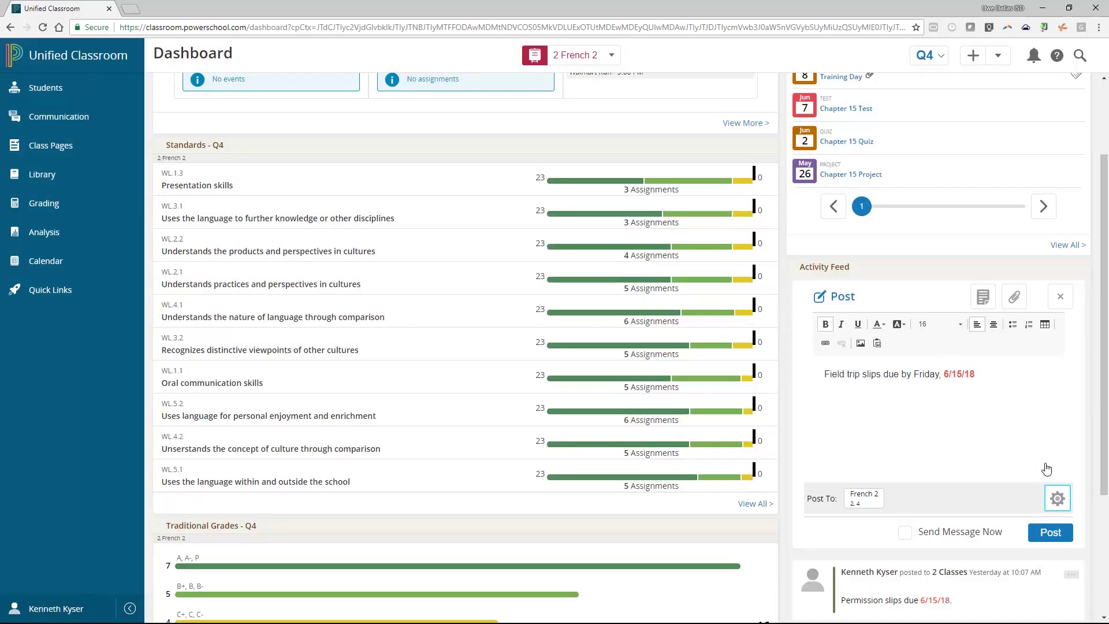
pyautogui.click(1055, 531)
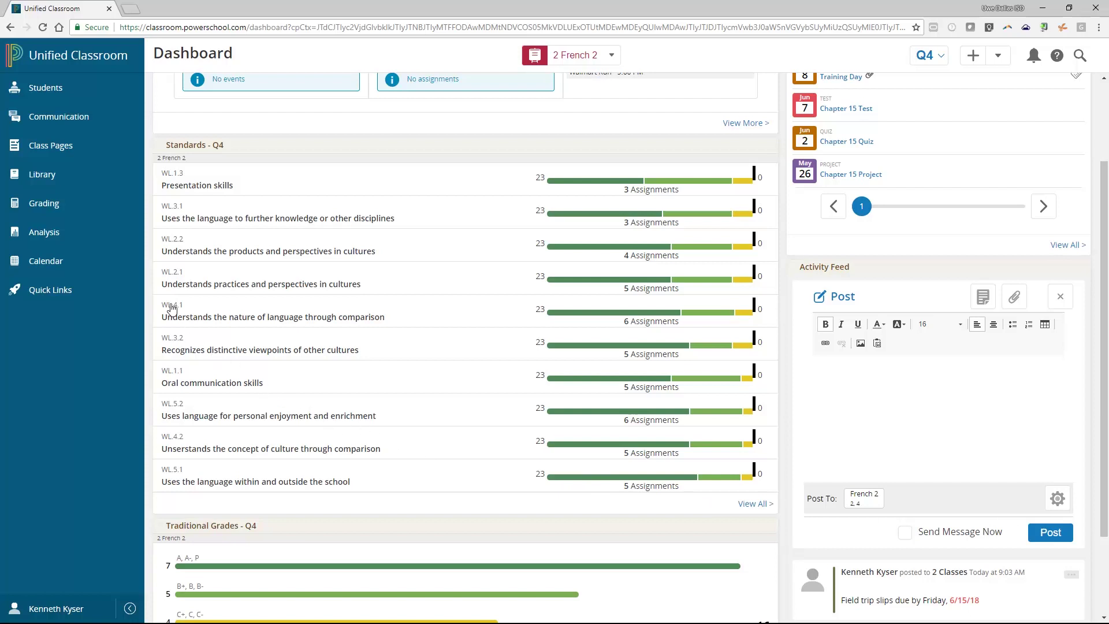
pyautogui.click(108, 128)
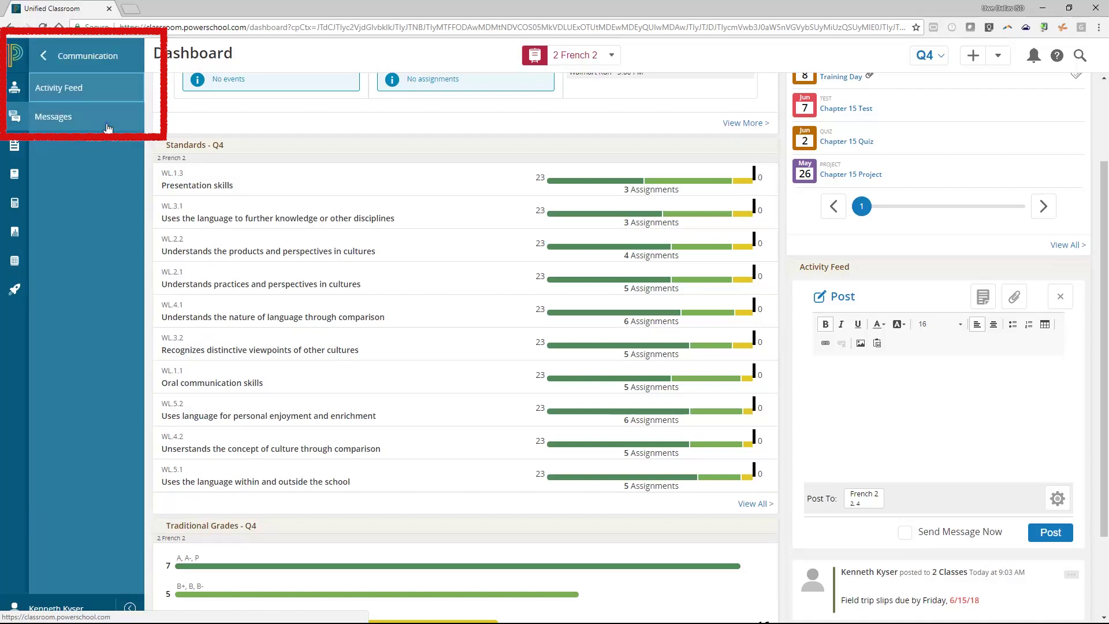
pyautogui.click(93, 95)
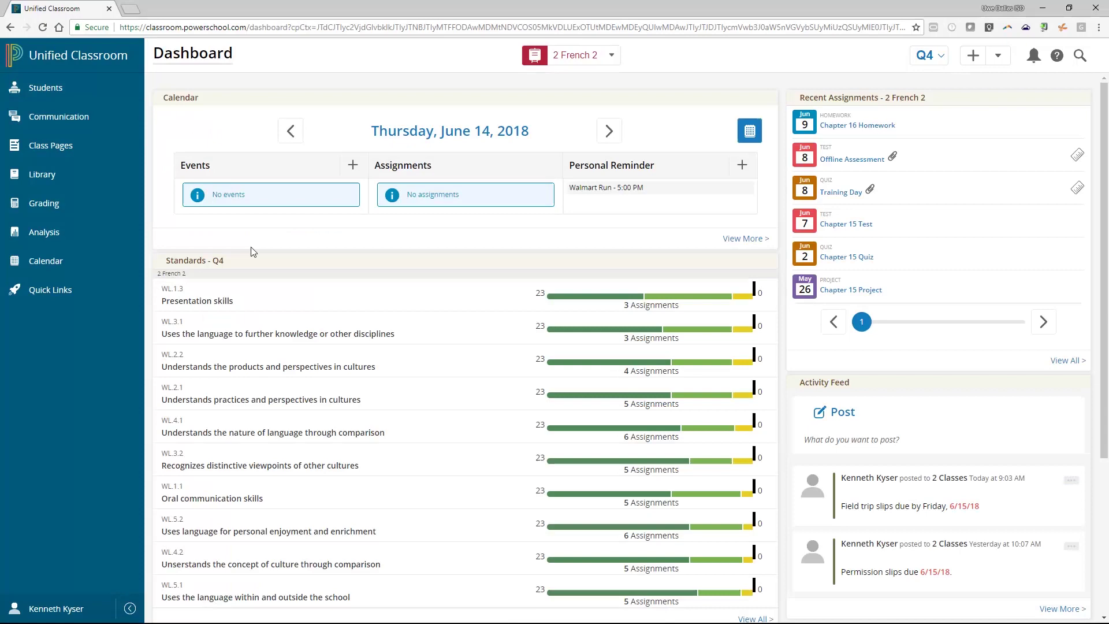
pyautogui.scroll(-4, 253, 252)
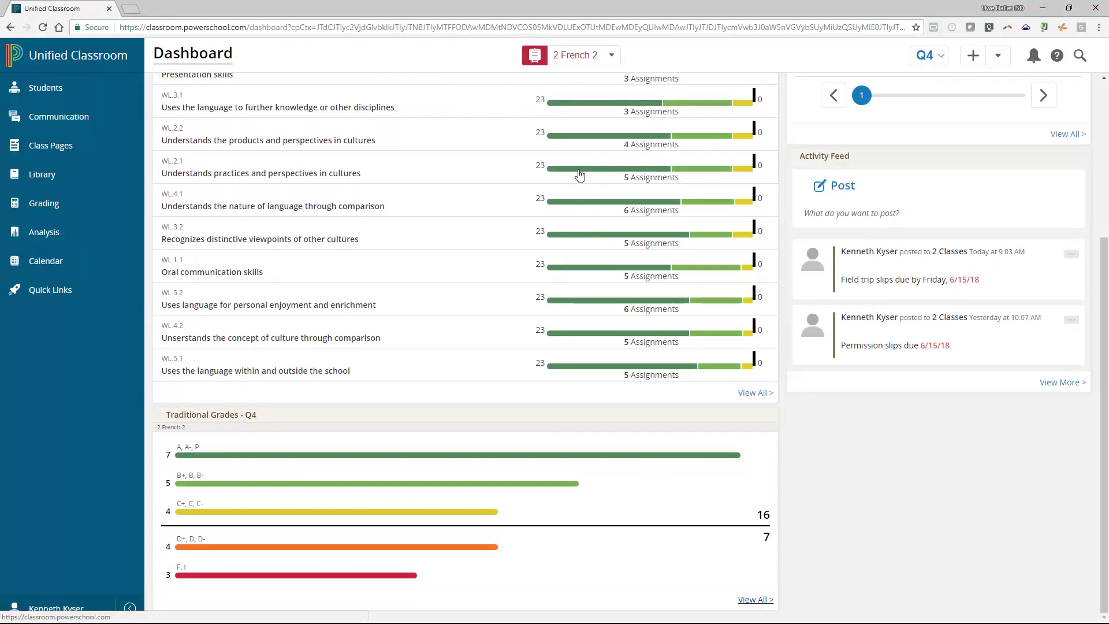
pyautogui.click(742, 601)
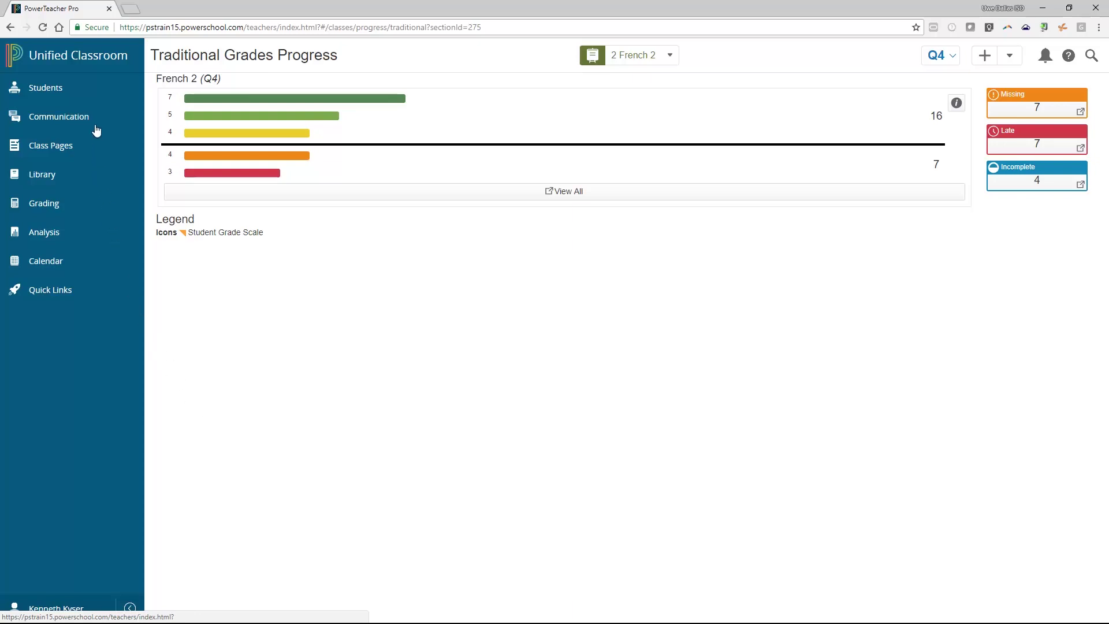
pyautogui.click(94, 58)
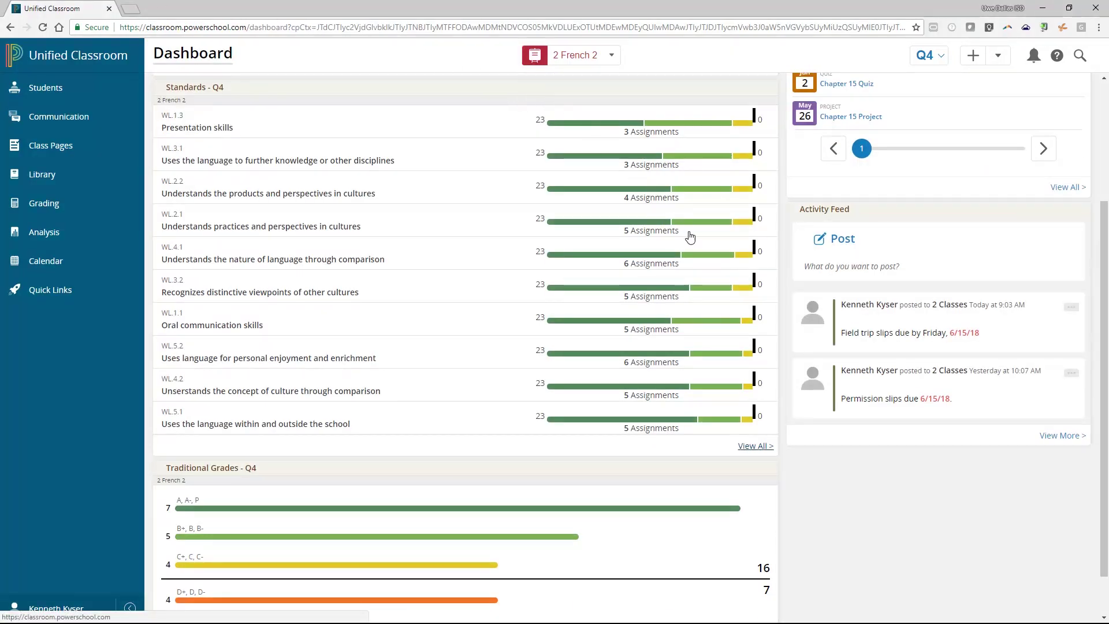
pyautogui.click(751, 446)
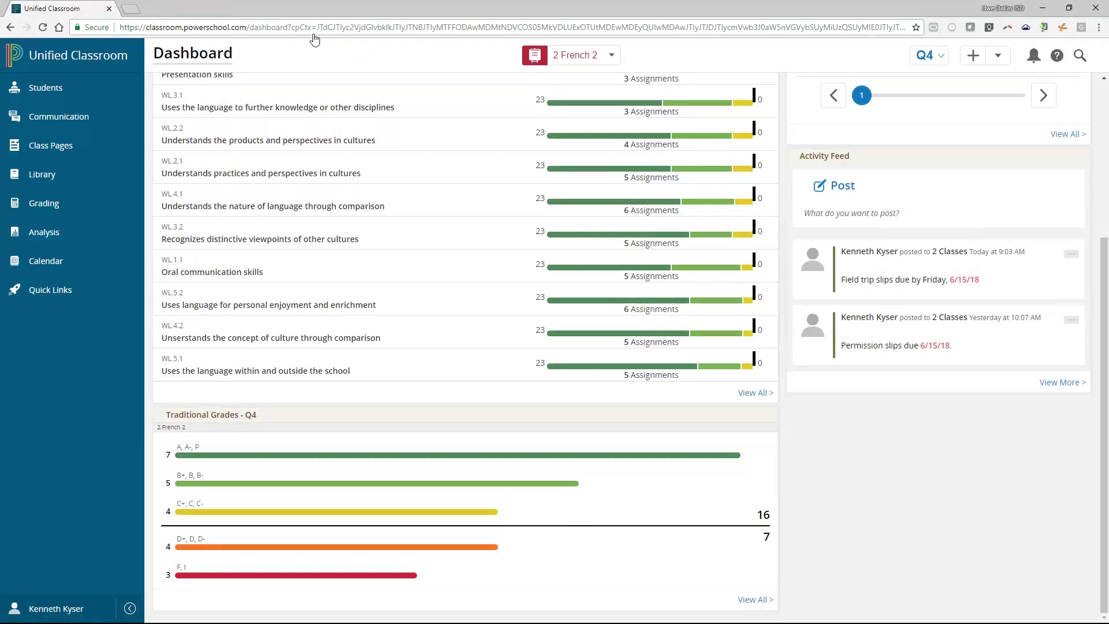
# Step: Open the Q4 Traditional Grades Progress page via View All, then show the Analysis options
pyautogui.click(746, 601)
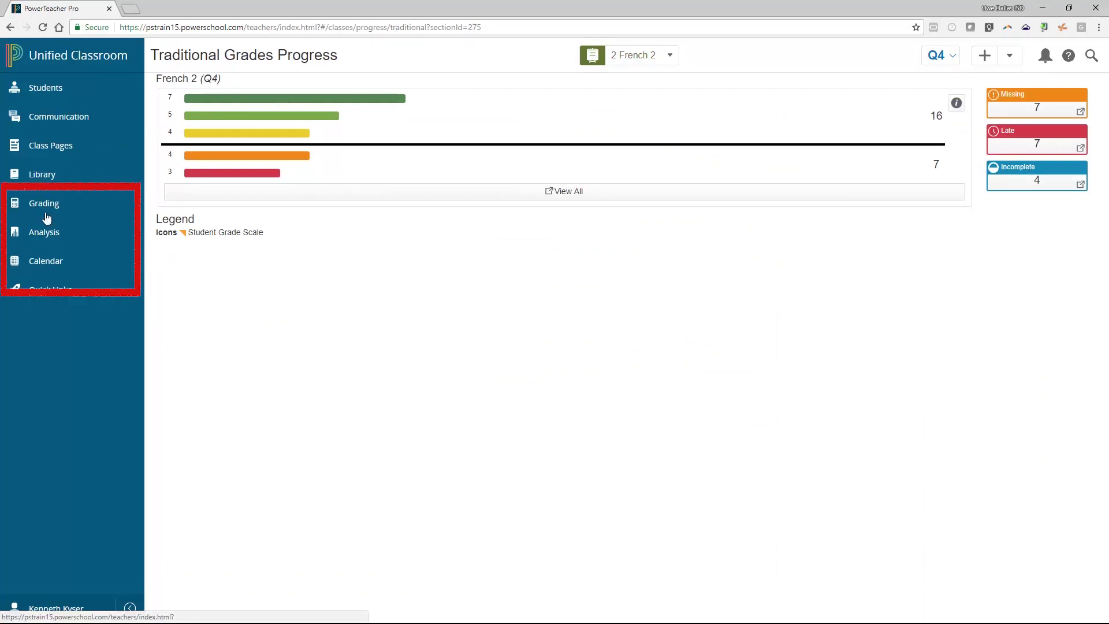
pyautogui.click(44, 238)
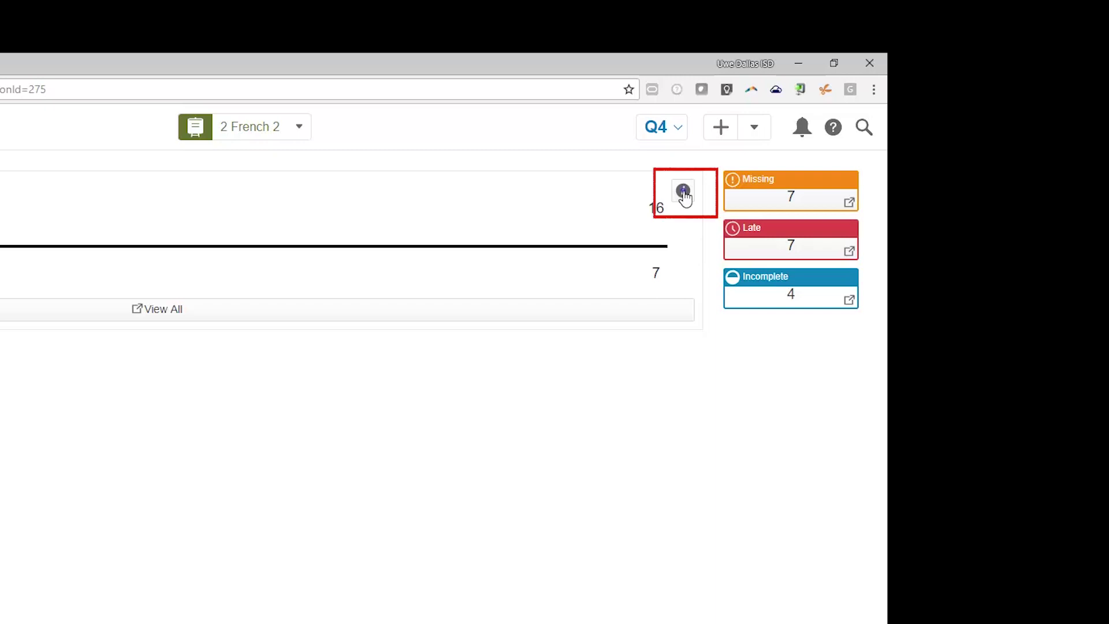
pyautogui.click(683, 192)
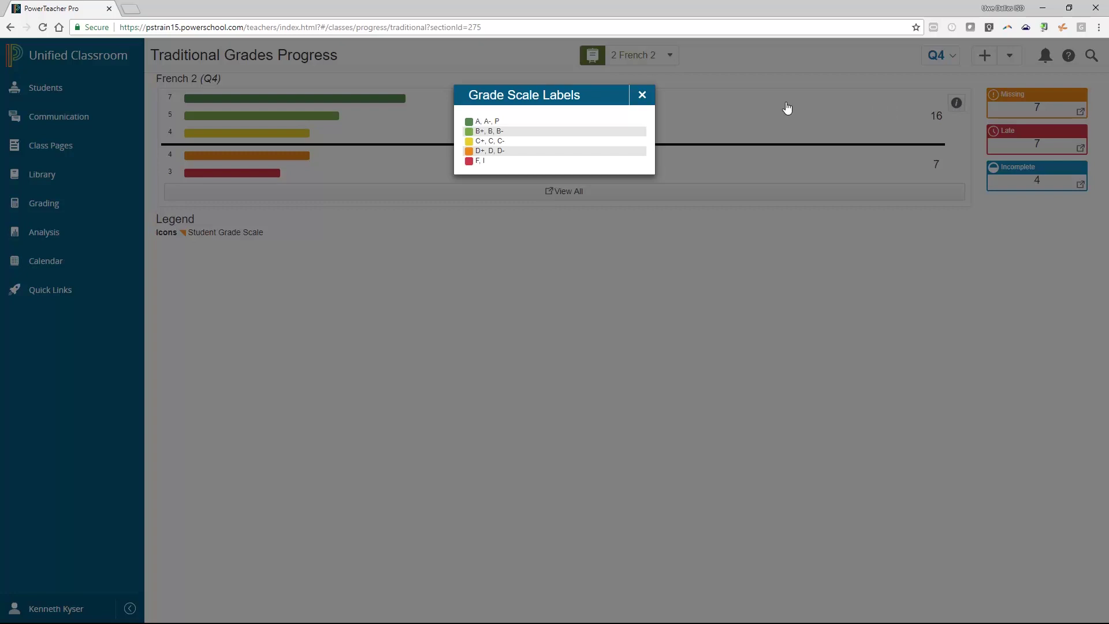
pyautogui.click(641, 96)
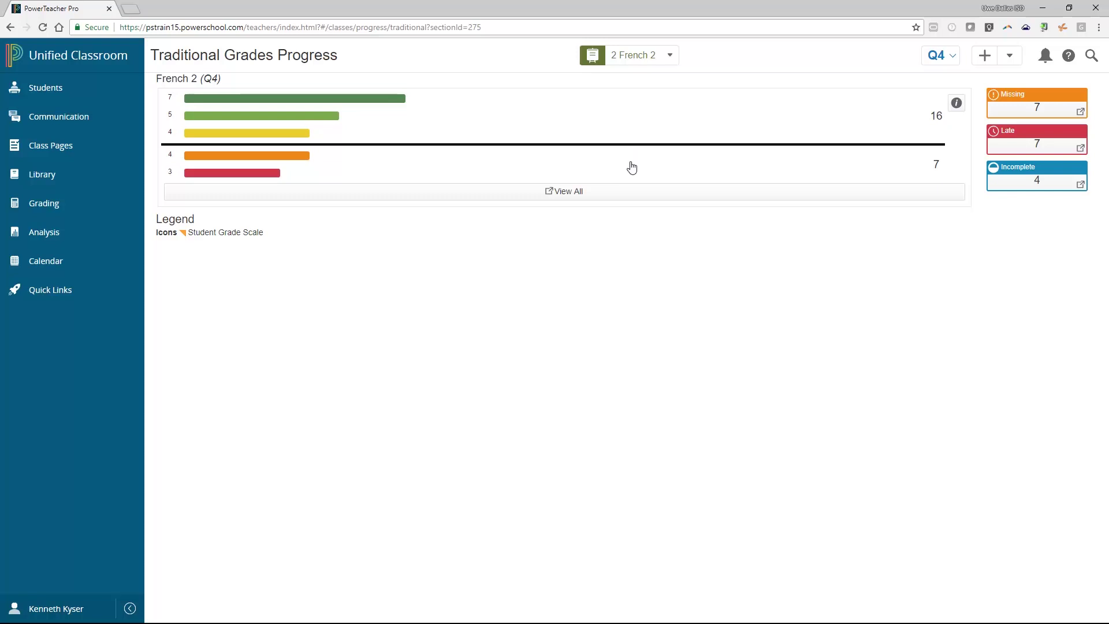
# Step: Open the detailed grades distribution and view the S2, Q3, then S2 distributions
pyautogui.click(631, 196)
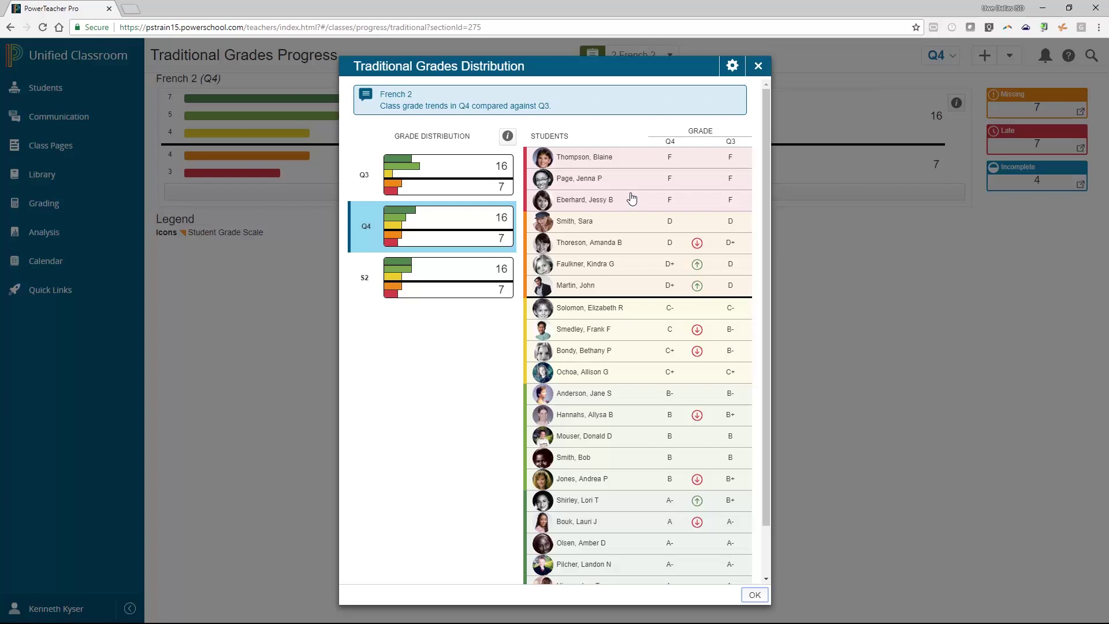
pyautogui.click(420, 276)
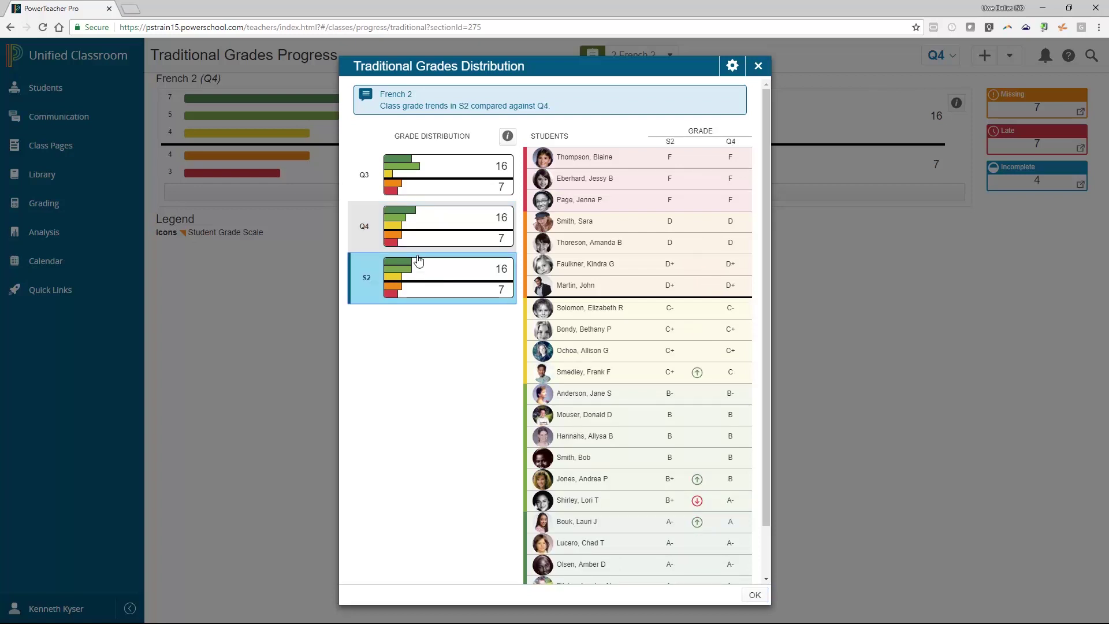
pyautogui.click(419, 191)
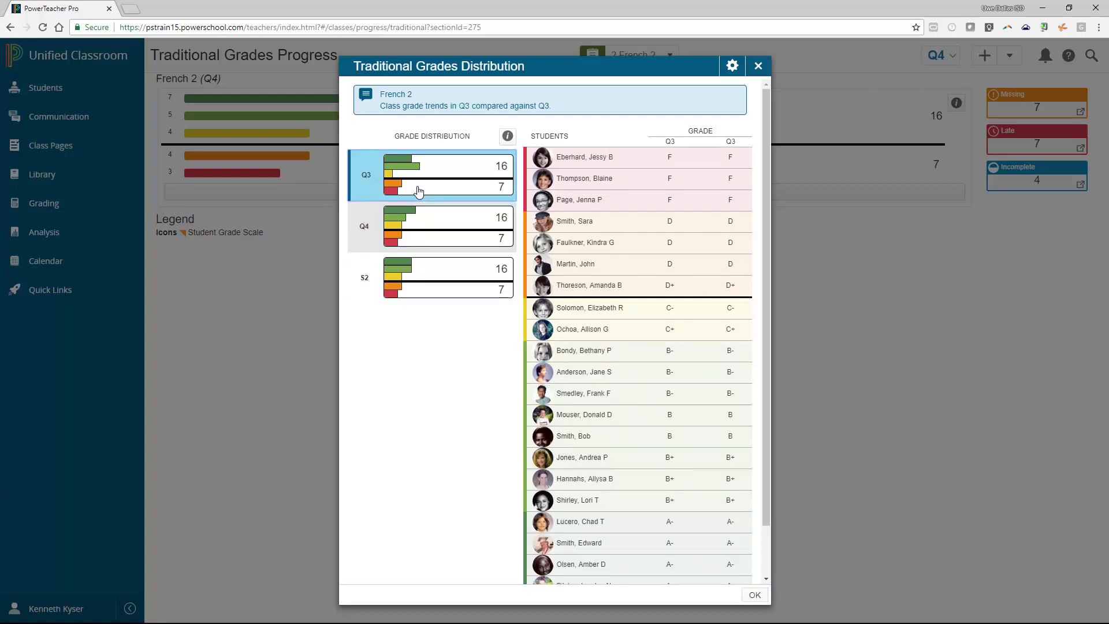
pyautogui.click(456, 290)
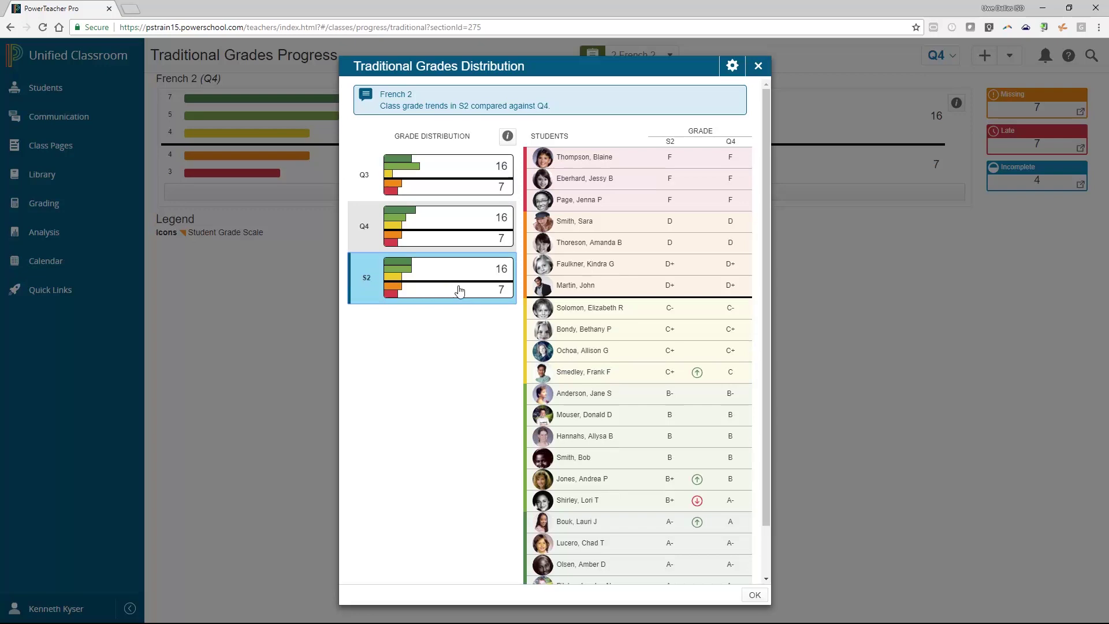
pyautogui.click(733, 67)
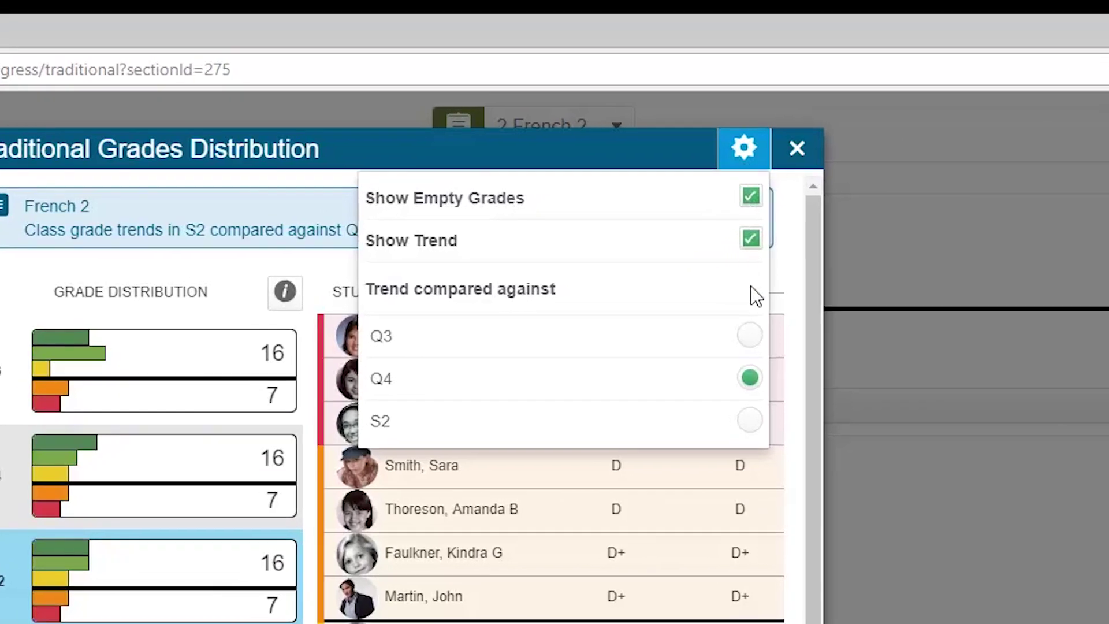
# Step: Compare grade trends against Q3, then view the Q3 and Q4 distributions
pyautogui.click(750, 337)
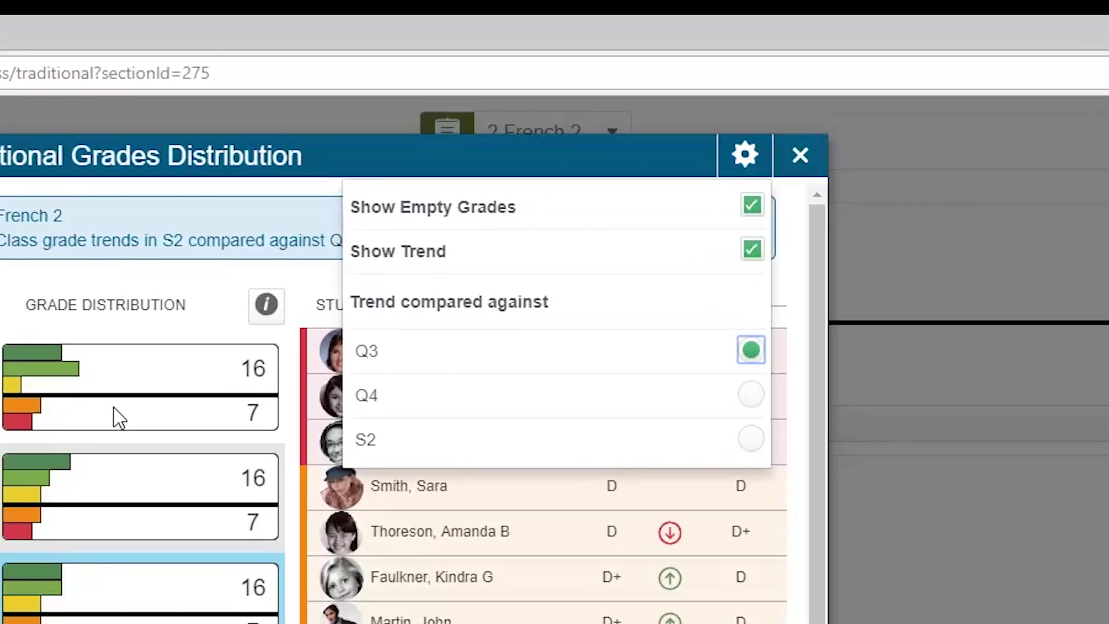
pyautogui.click(108, 434)
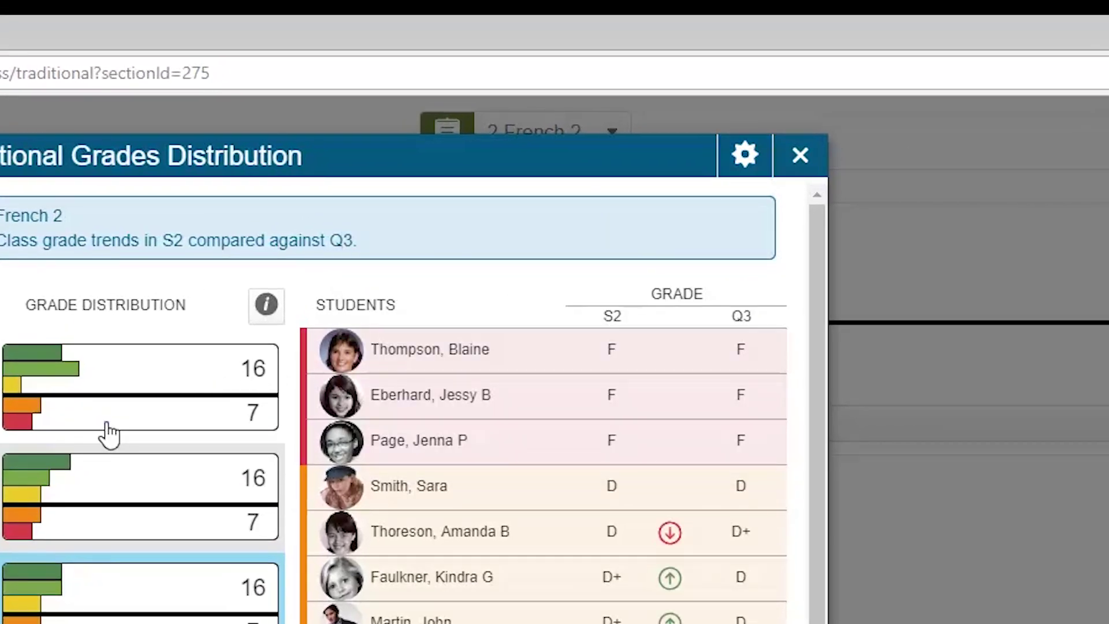
pyautogui.click(107, 434)
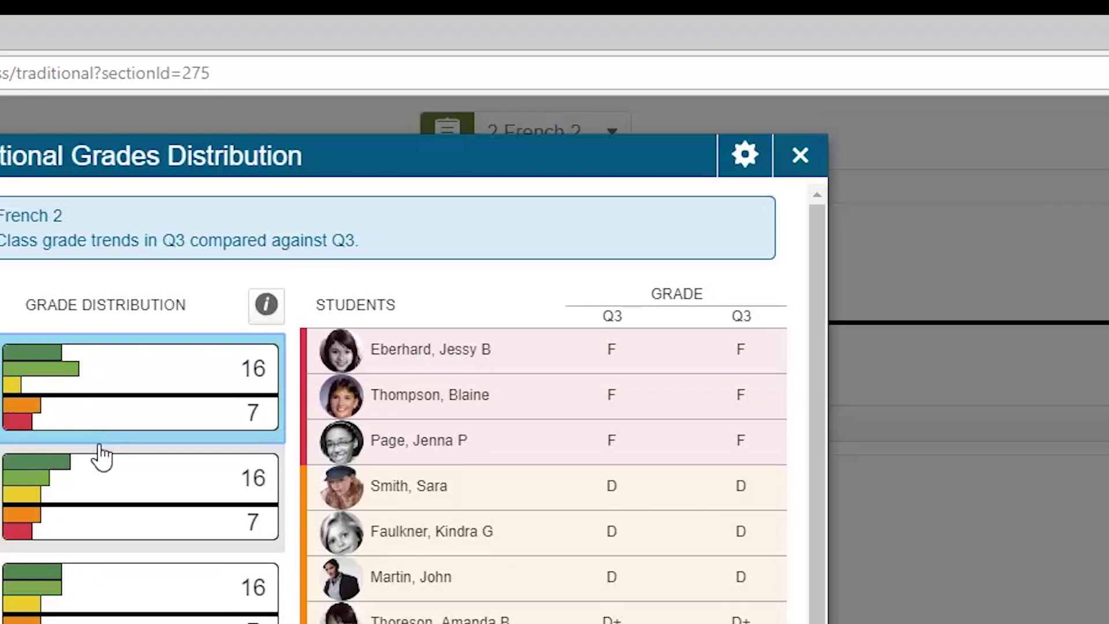
pyautogui.click(95, 502)
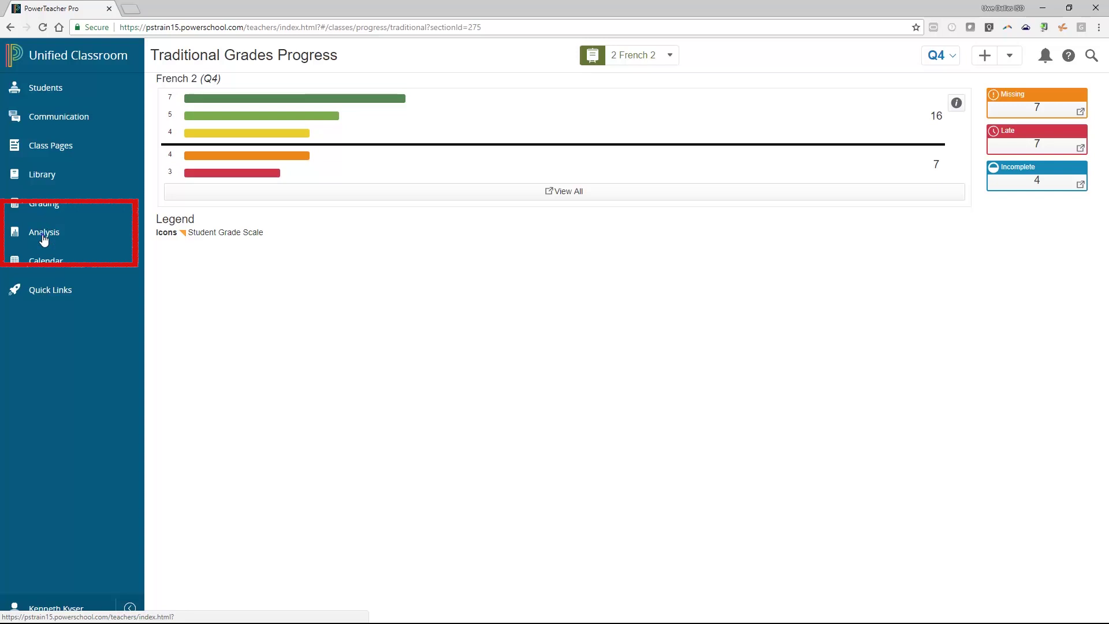
# Step: Go to Analysis > Reports to list the PowerTeacher Pro reports for 2 French 2
pyautogui.click(43, 237)
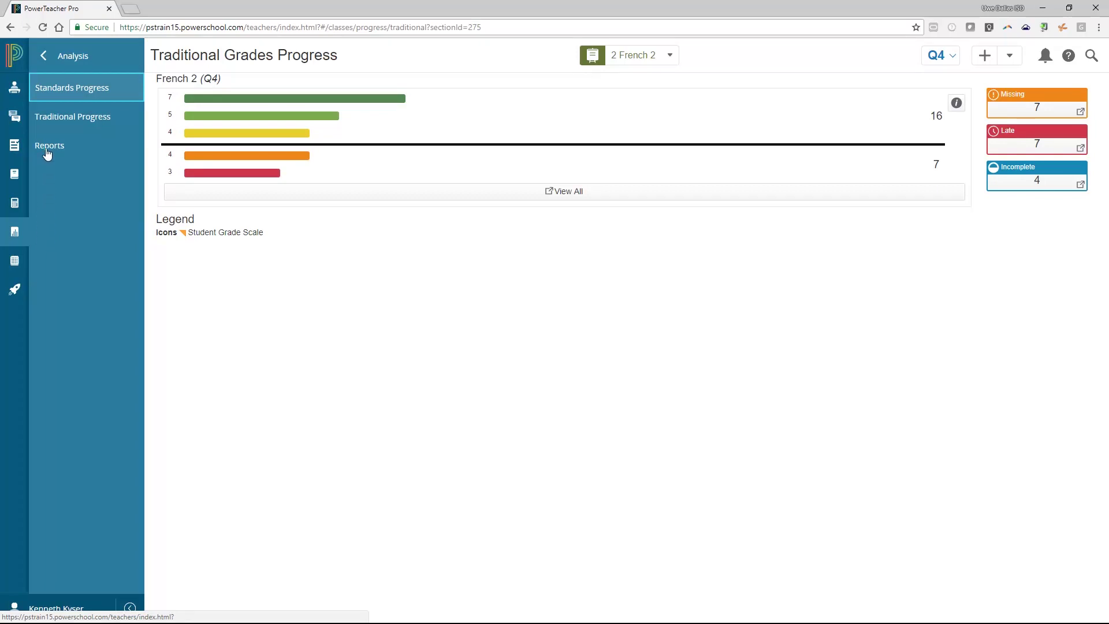
pyautogui.click(48, 146)
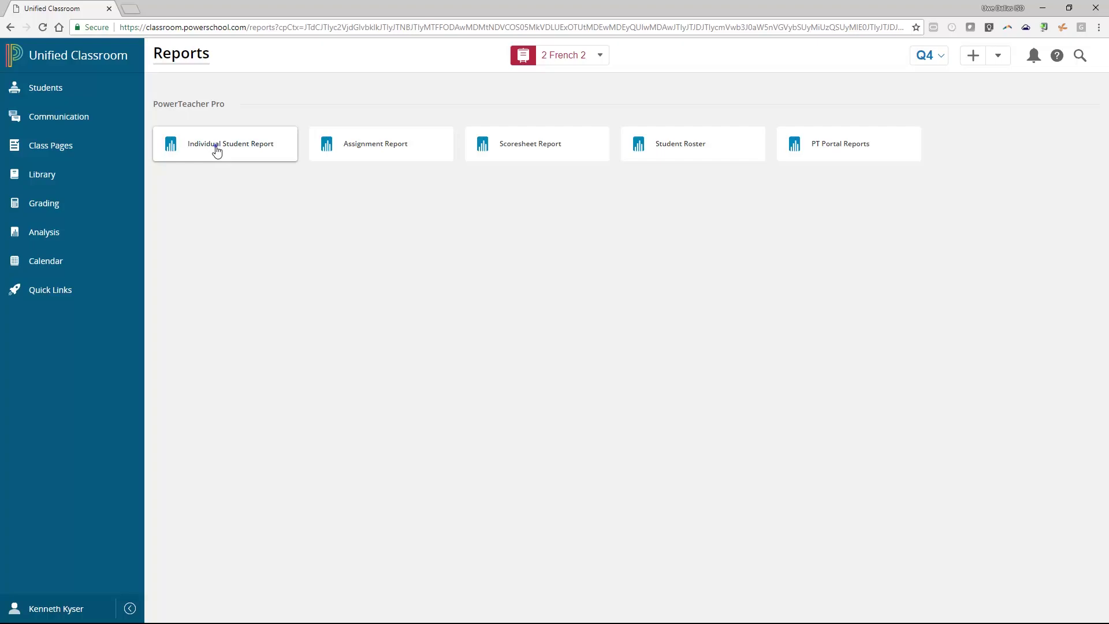
# Step: Choose the Individual Student Report card to open its criteria form for 2 French 2
pyautogui.click(217, 151)
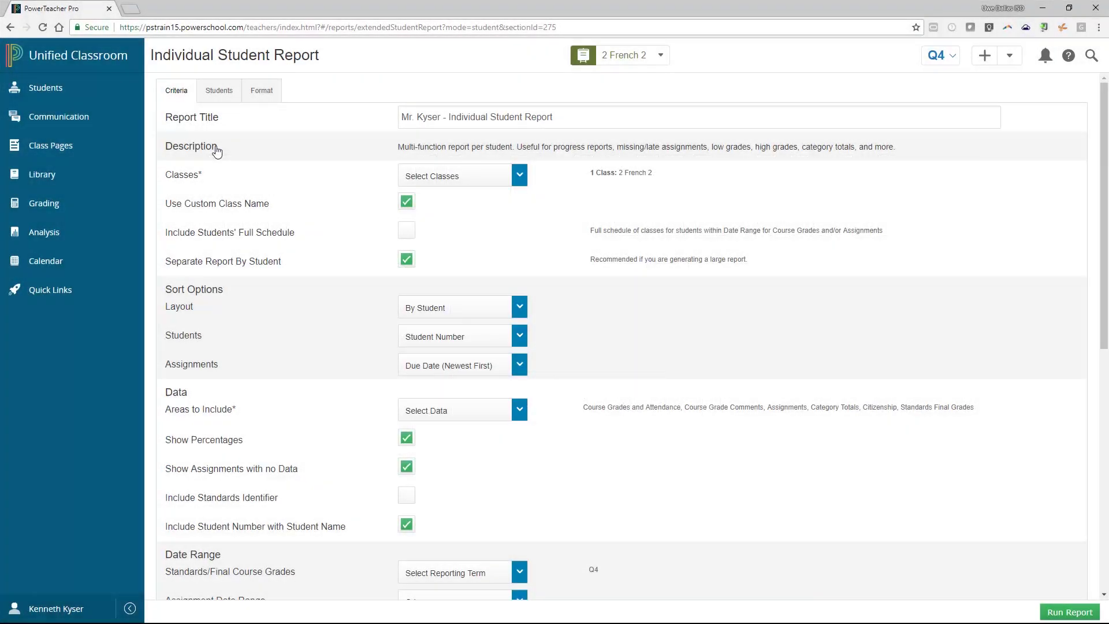
# Step: On the Format tab, keep Landscape and PDF output, and exclude row shading
pyautogui.click(265, 94)
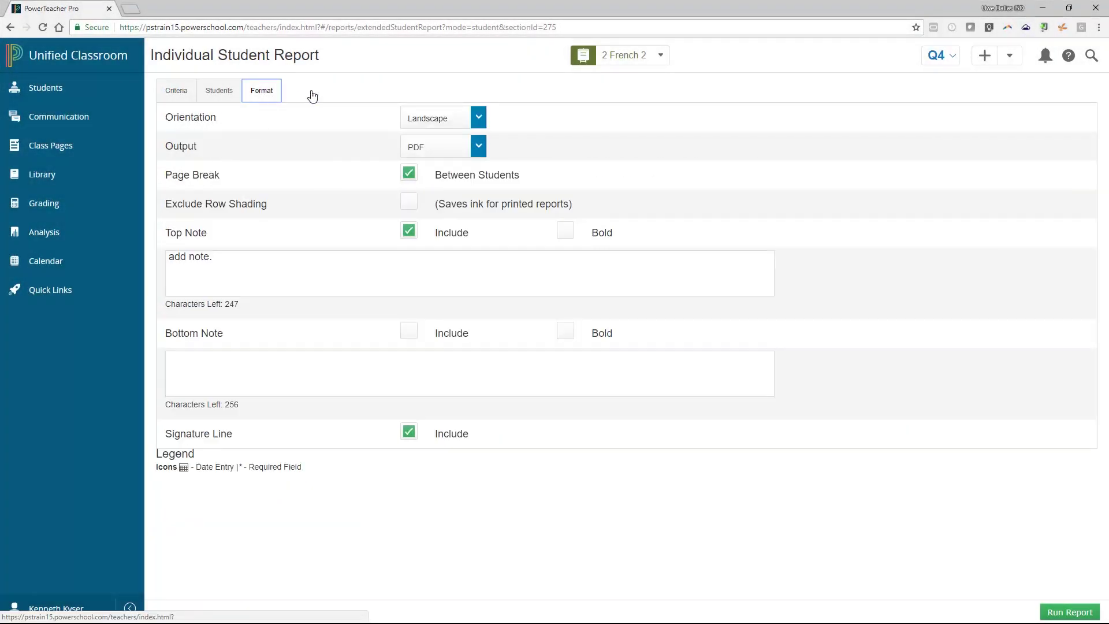
pyautogui.click(478, 118)
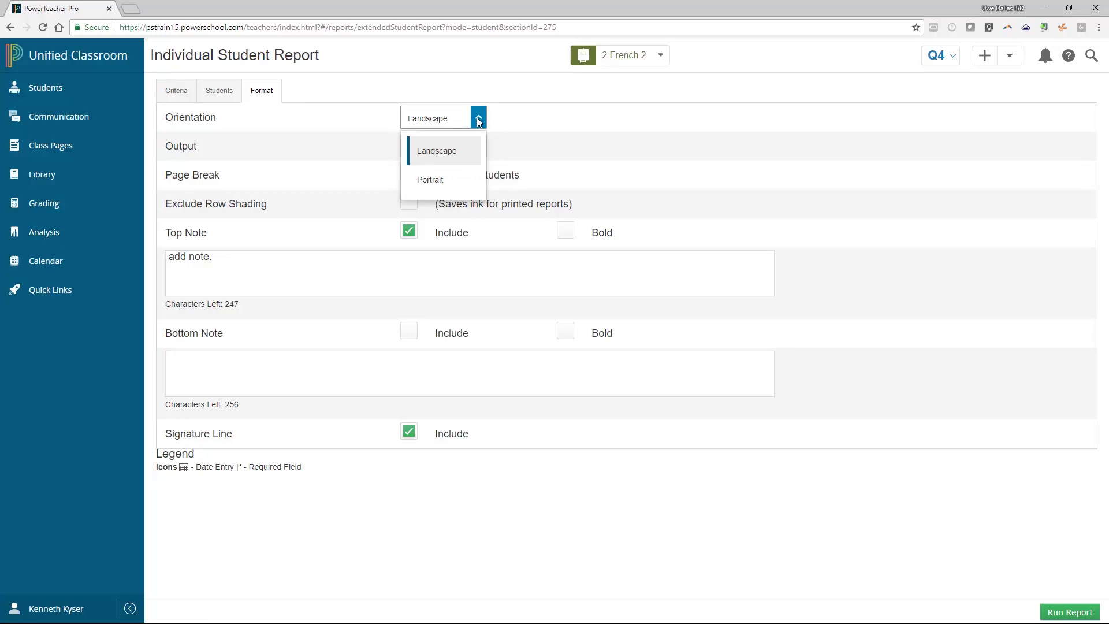
pyautogui.click(479, 120)
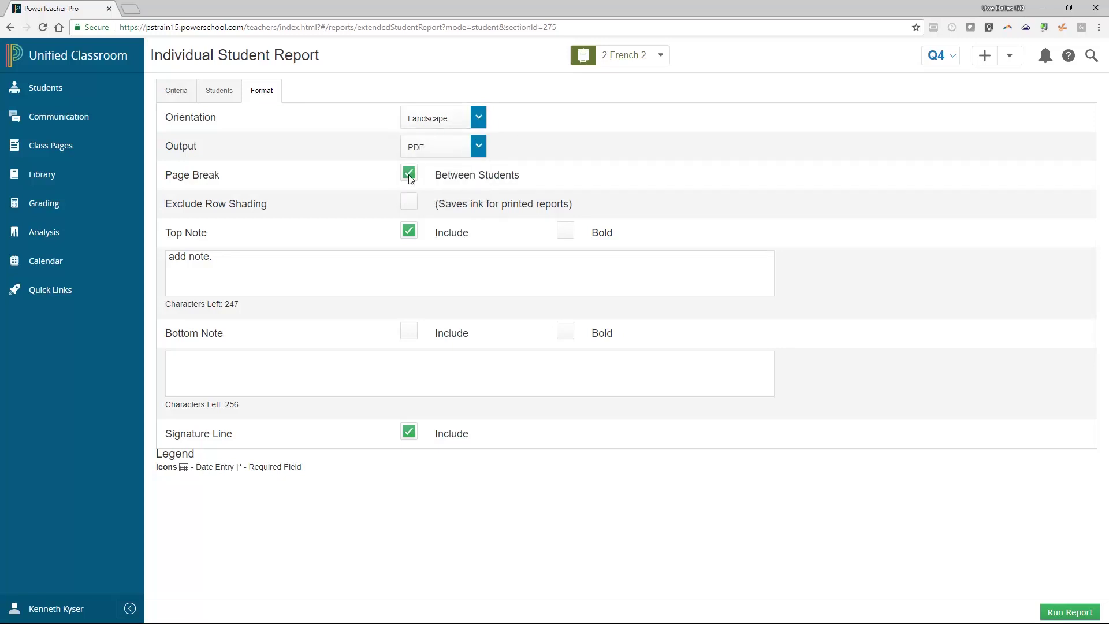
pyautogui.click(412, 204)
pyautogui.click(478, 151)
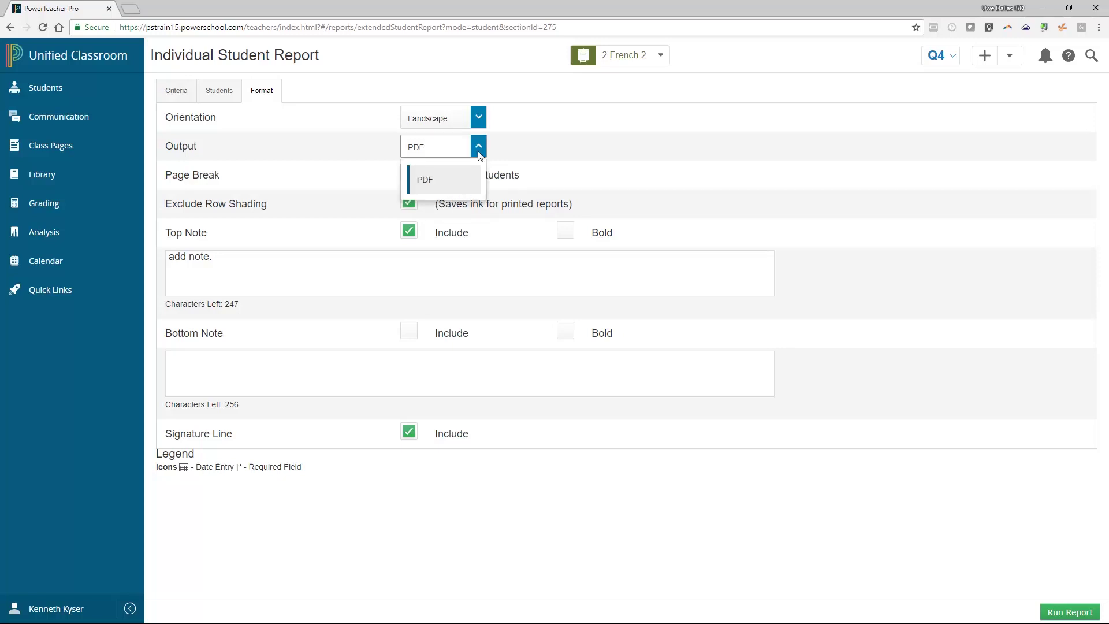
pyautogui.click(479, 154)
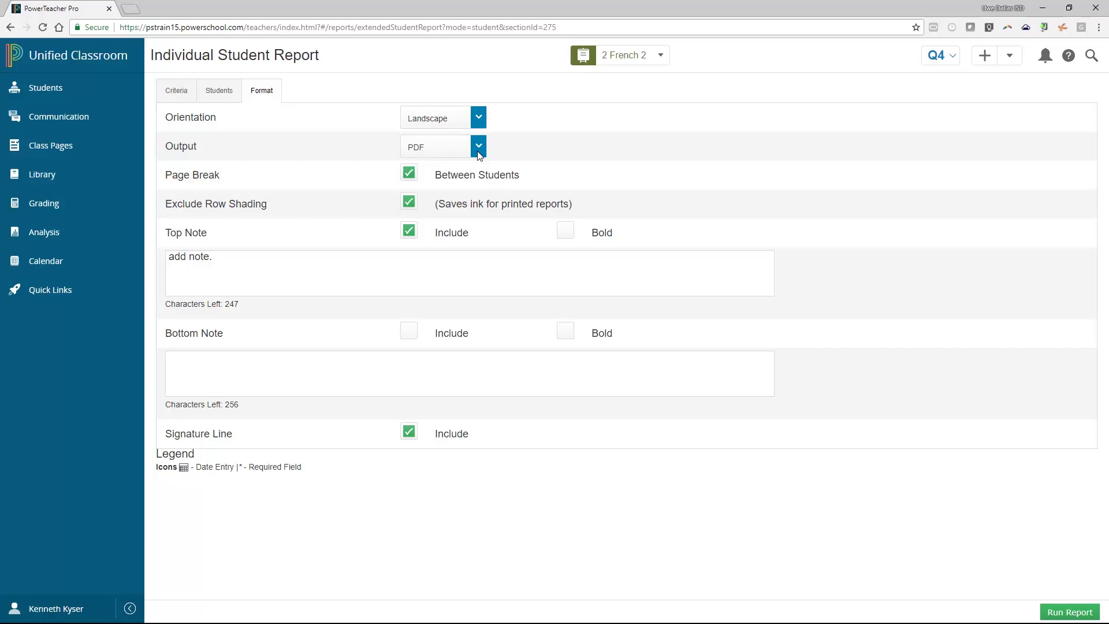
# Step: Set the top note to a bold 'Start here.' and keep the signature line included
pyautogui.click(409, 235)
pyautogui.click(413, 231)
pyautogui.click(242, 261)
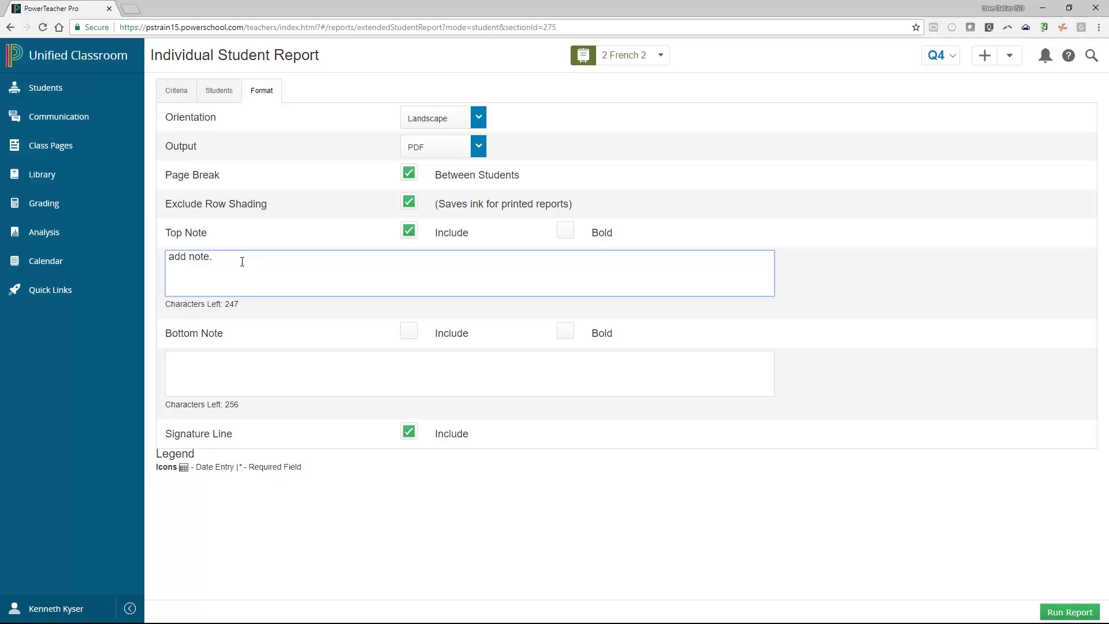
pyautogui.hotkey('ctrl', 'a')
pyautogui.write('S')
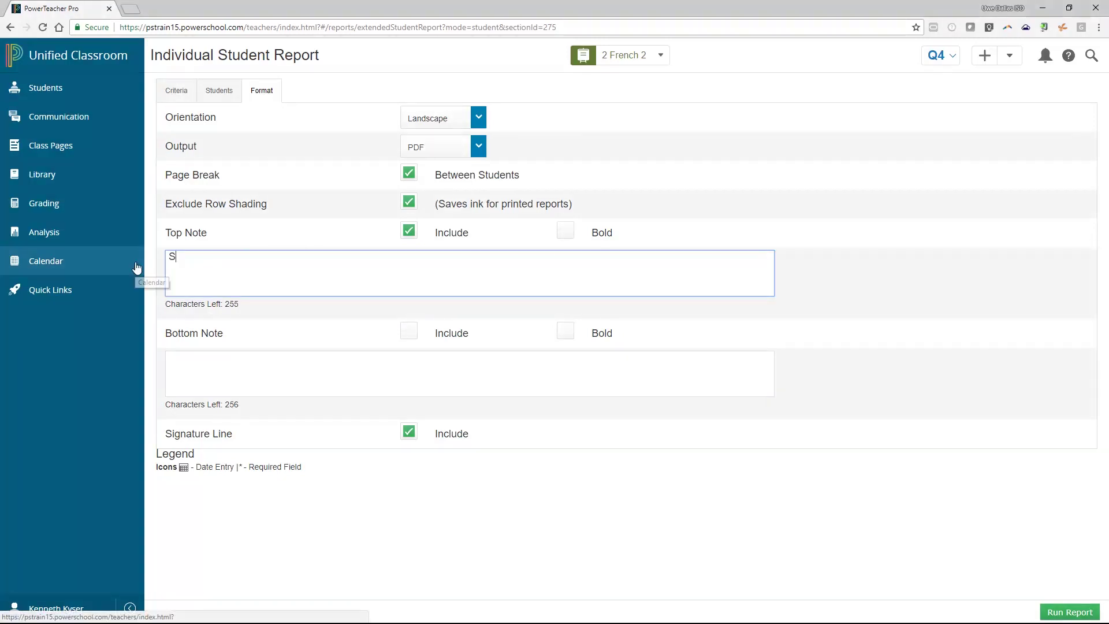
pyautogui.write('tart here.')
pyautogui.click(566, 232)
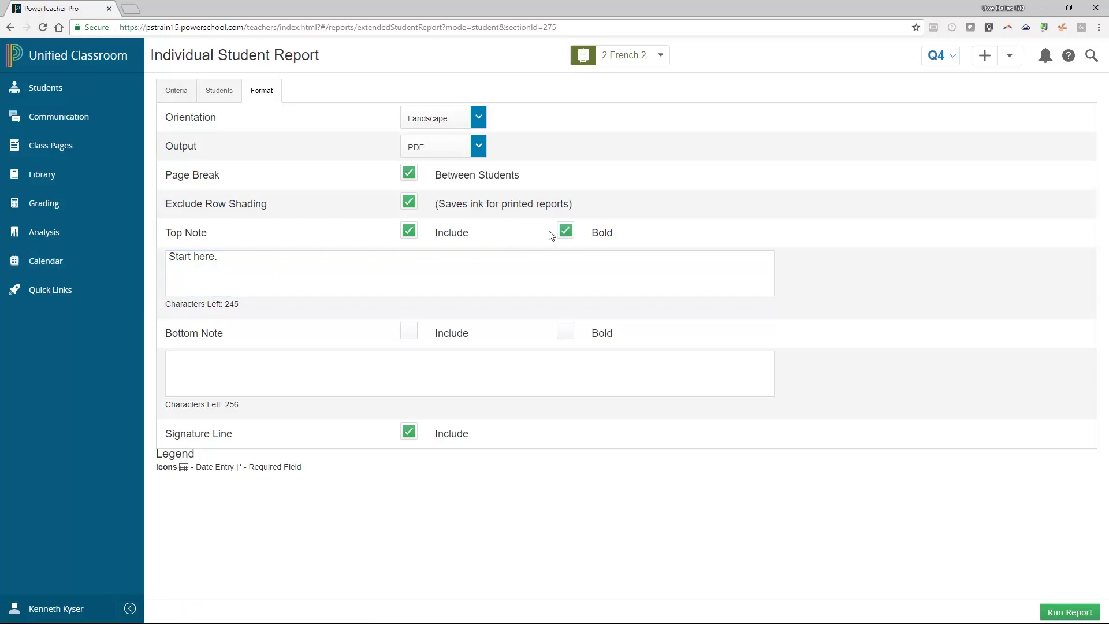
pyautogui.click(409, 438)
pyautogui.click(409, 439)
# Step: Switch to the Students section and scroll through the 23-student class list
pyautogui.click(219, 91)
pyautogui.scroll(-10, 298, 253)
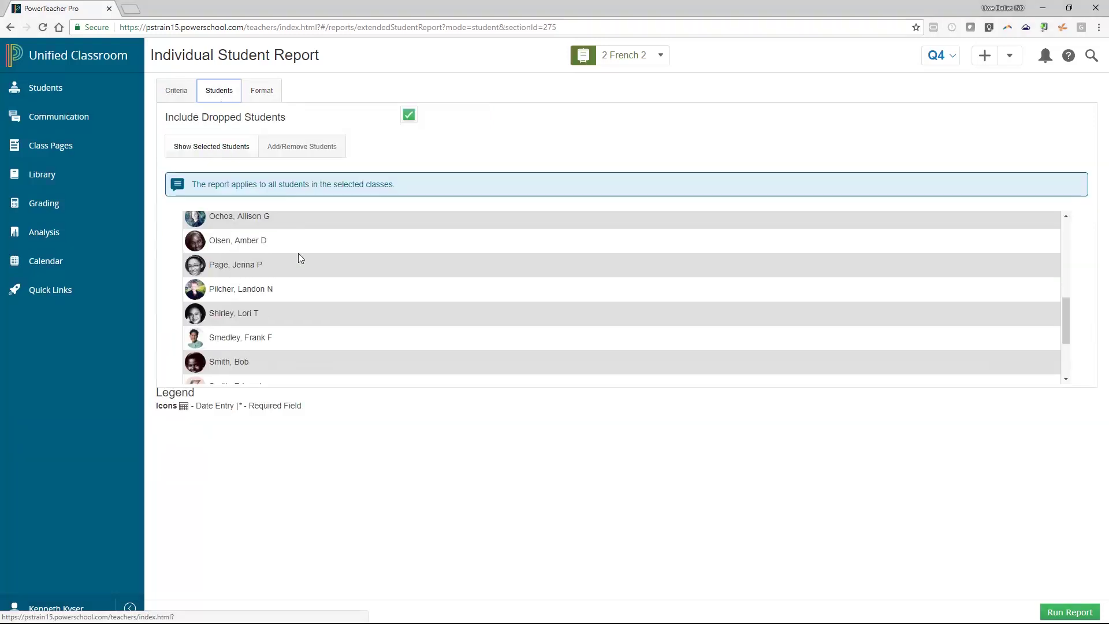
pyautogui.scroll(10, 298, 253)
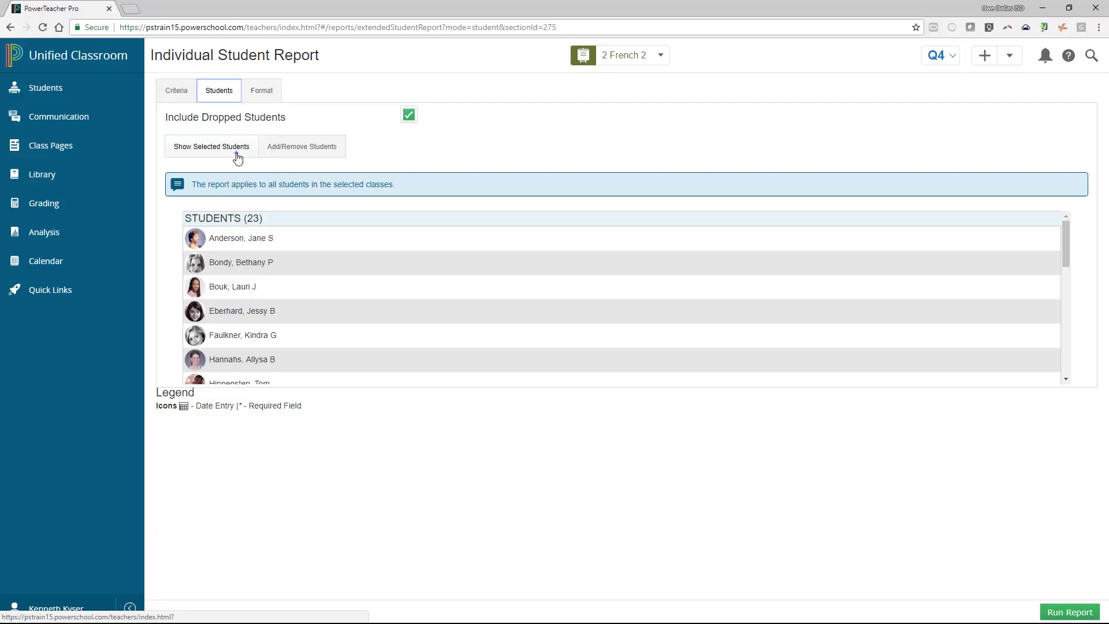
# Step: Uncheck all students, pick two individually, then reselect all and keep dropped students included
pyautogui.click(276, 153)
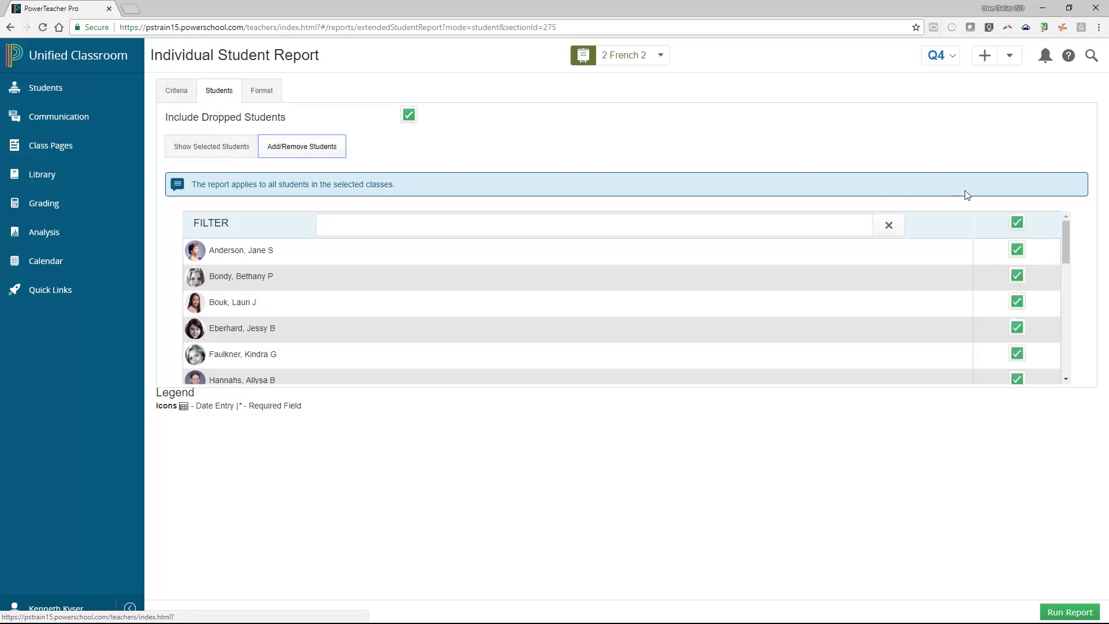
pyautogui.click(1018, 222)
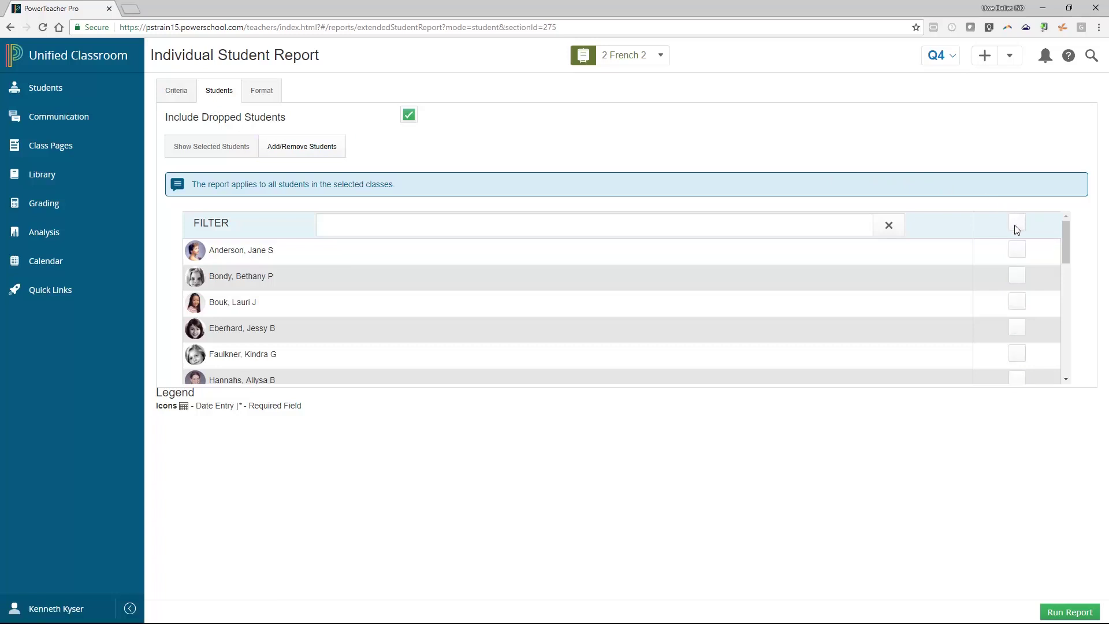
pyautogui.click(1017, 249)
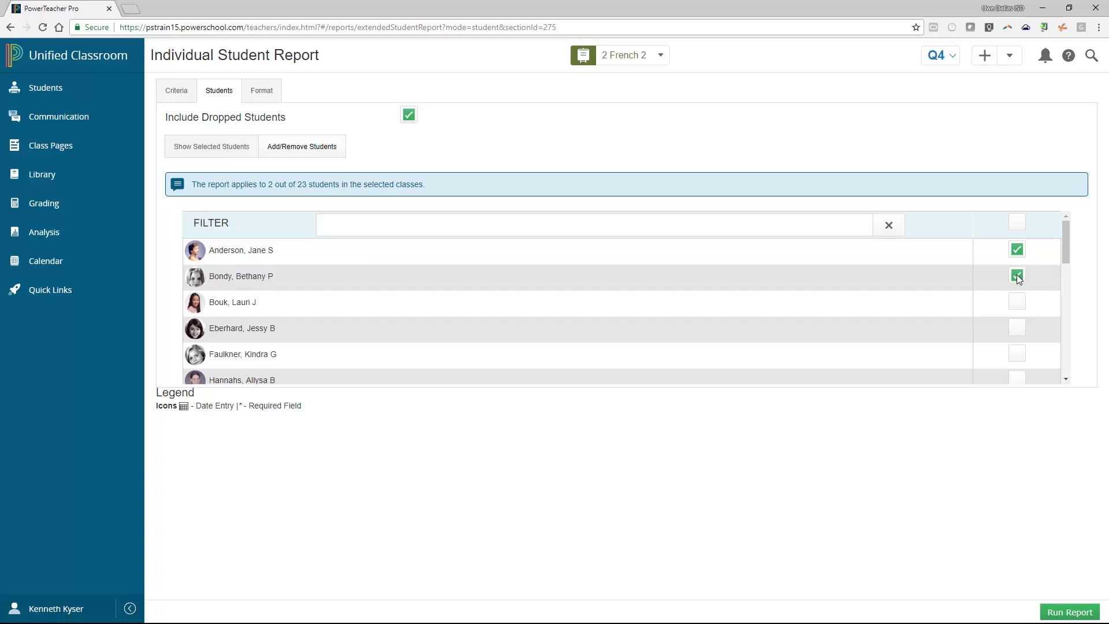
pyautogui.click(1018, 305)
pyautogui.click(1018, 222)
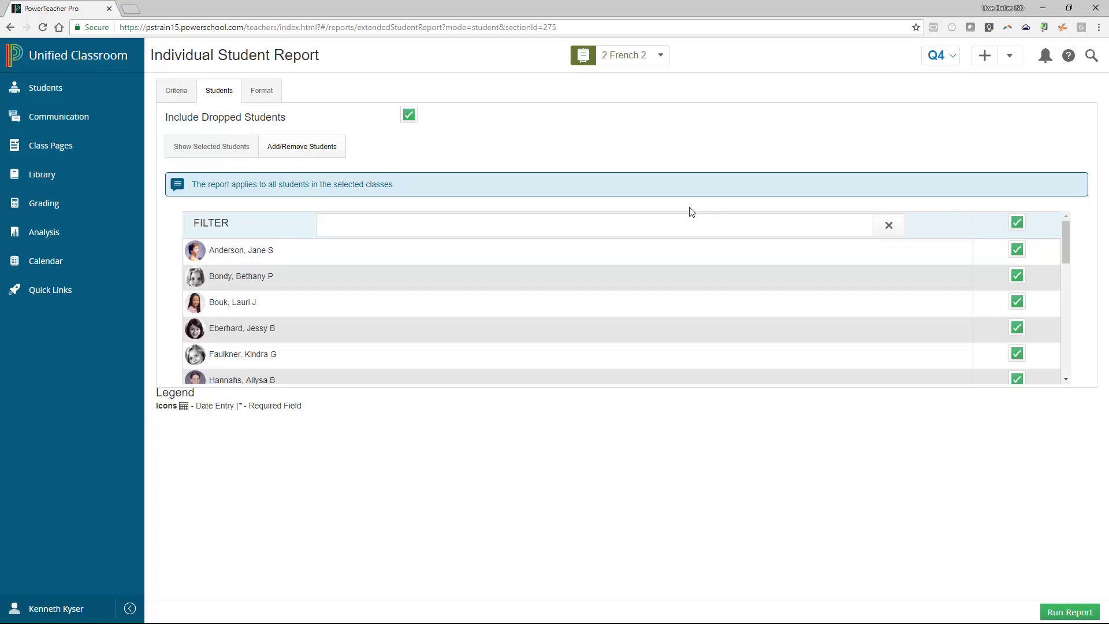
pyautogui.click(407, 118)
pyautogui.click(407, 118)
# Step: Retitle the report '6/14/18 -Individual Student Report' on the Criteria tab
pyautogui.click(174, 94)
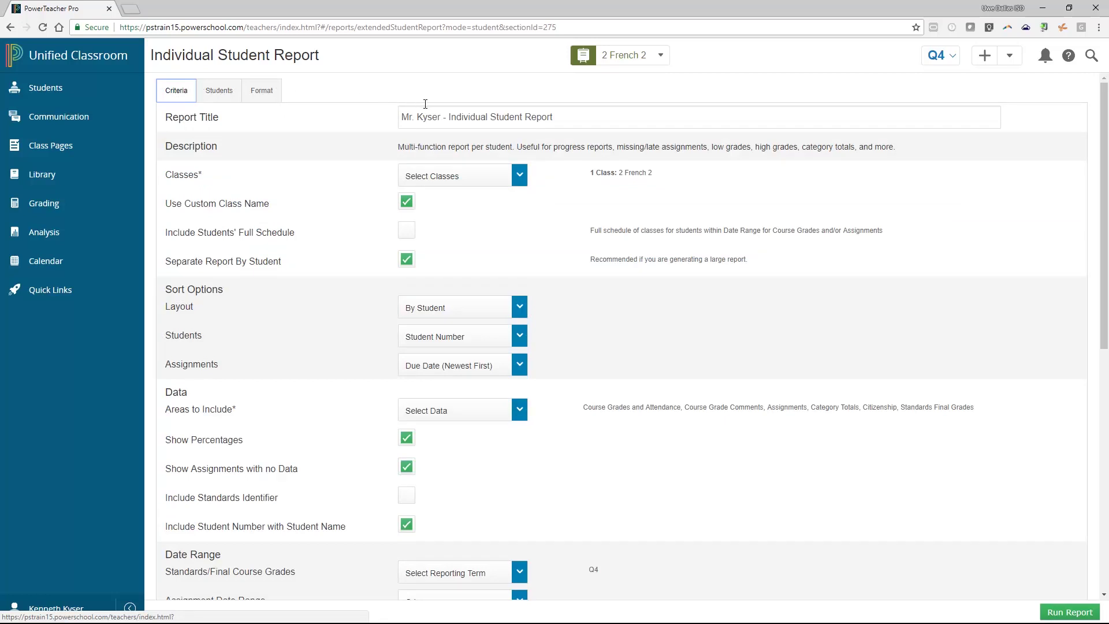
pyautogui.moveTo(448, 116); pyautogui.dragTo(362, 118)
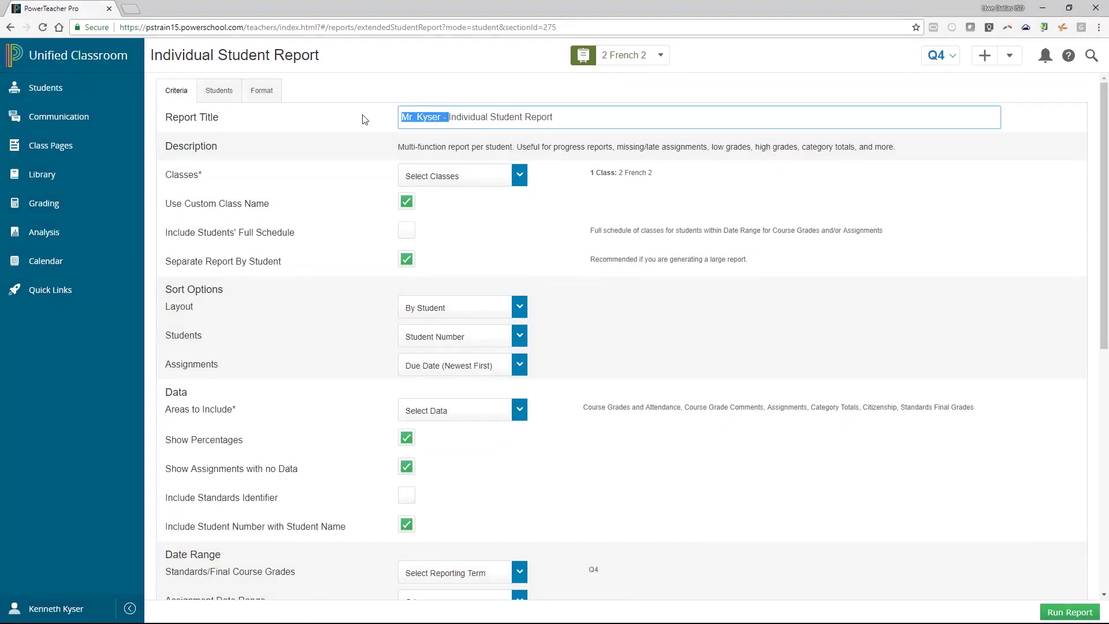
pyautogui.write('6/14/18 -')
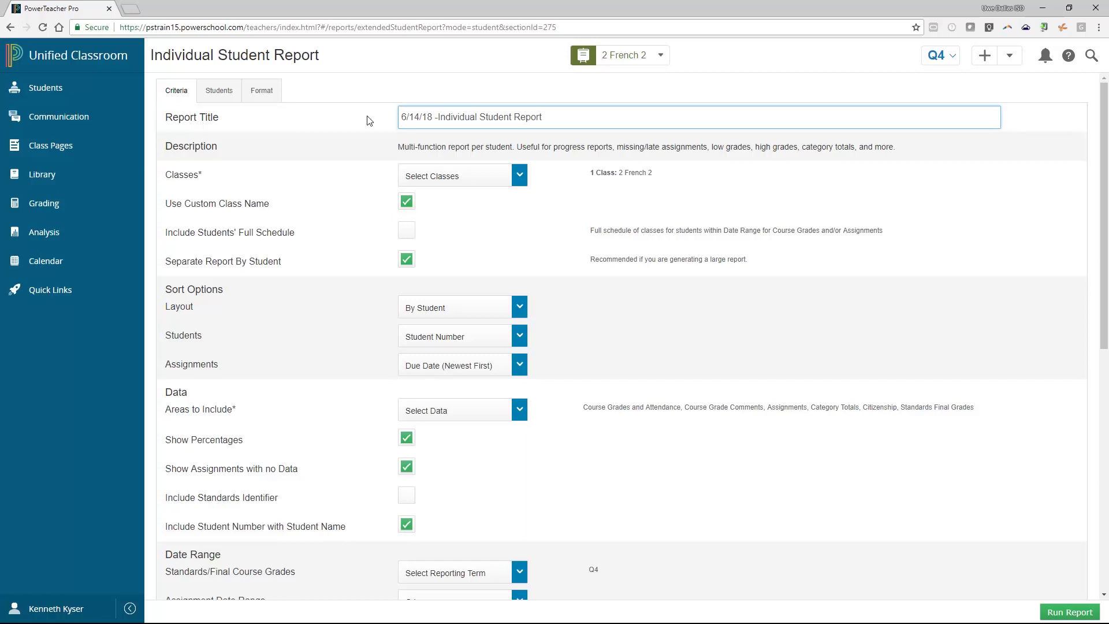
# Step: Keep the custom class name, leave full schedules excluded, and uncheck Separate Report By Student
pyautogui.click(407, 206)
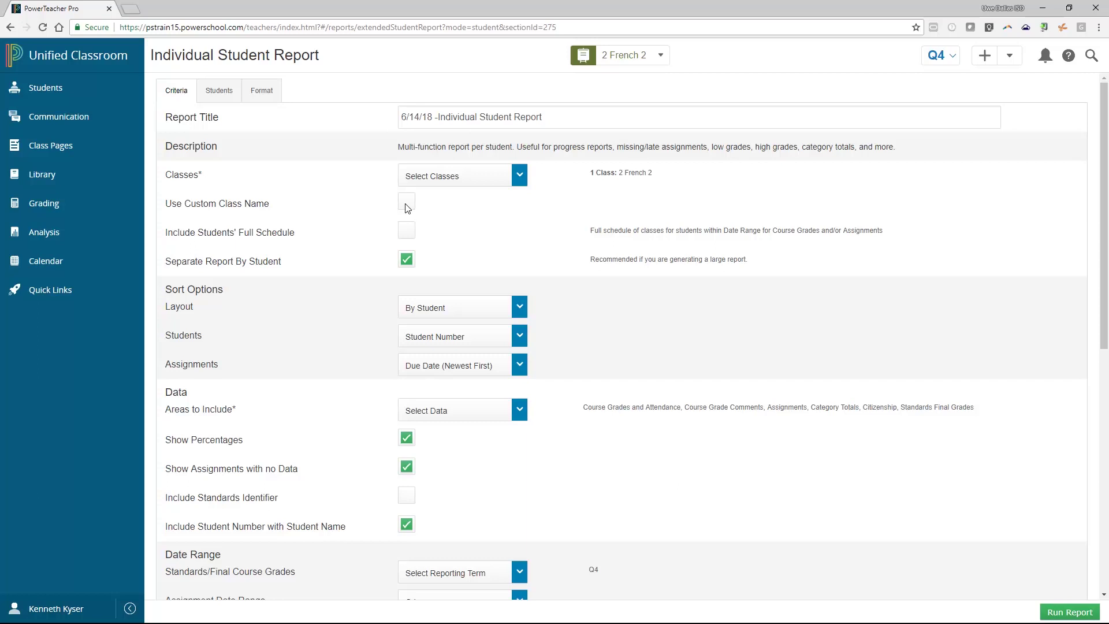
pyautogui.click(406, 206)
pyautogui.click(404, 232)
pyautogui.click(411, 238)
pyautogui.click(409, 261)
# Step: Re-check Separate Report By Student and set the layout to 'By Section, By Student'
pyautogui.click(407, 261)
pyautogui.scroll(-1, 463, 272)
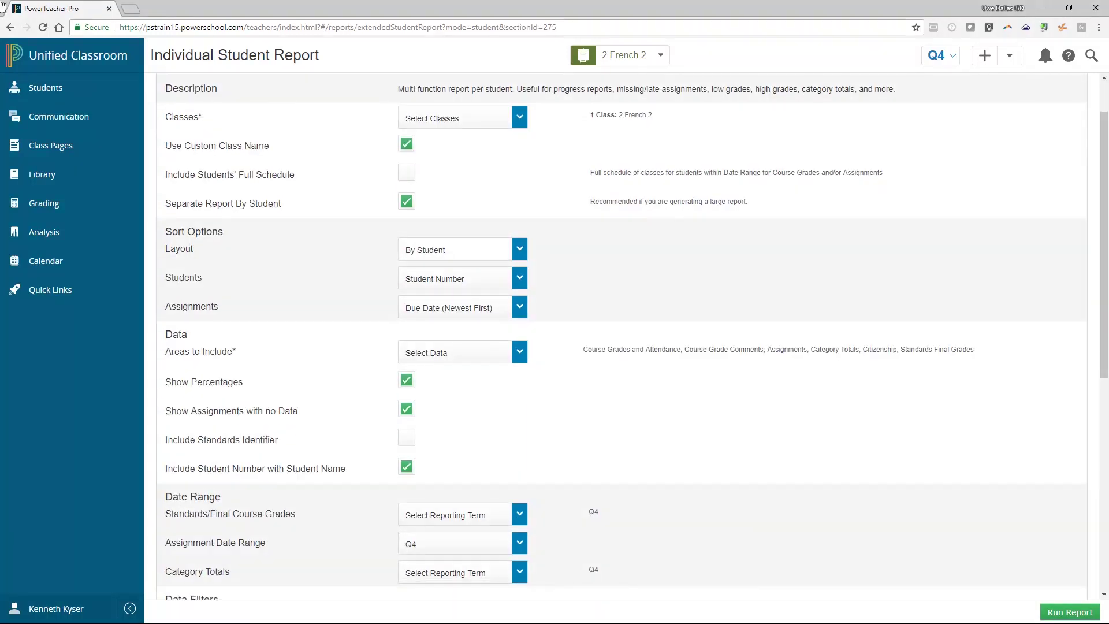
pyautogui.click(519, 252)
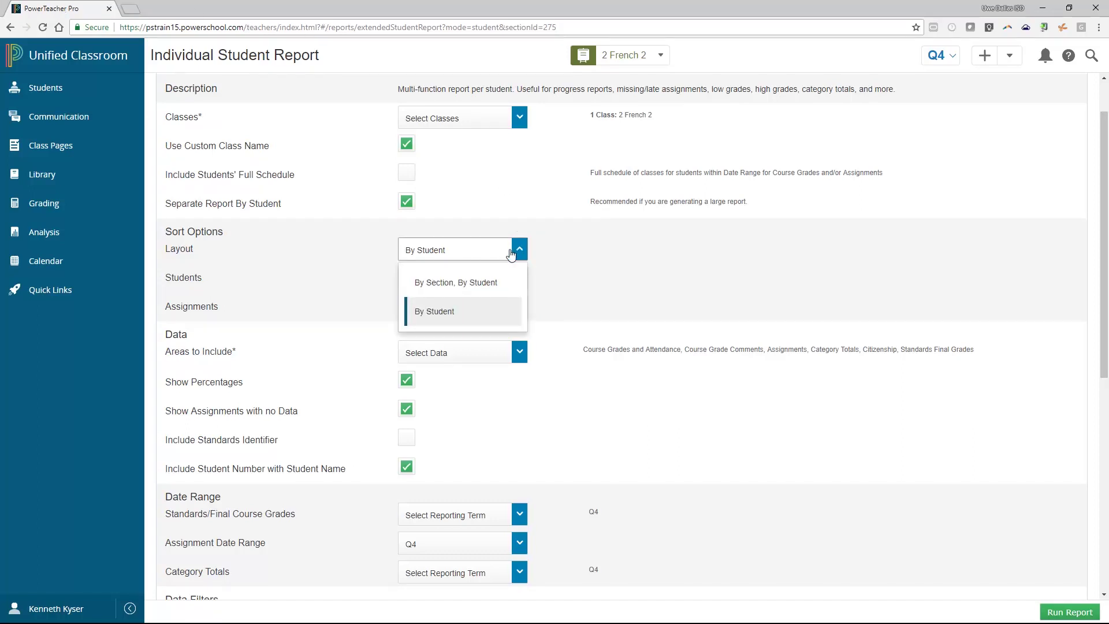
pyautogui.click(480, 283)
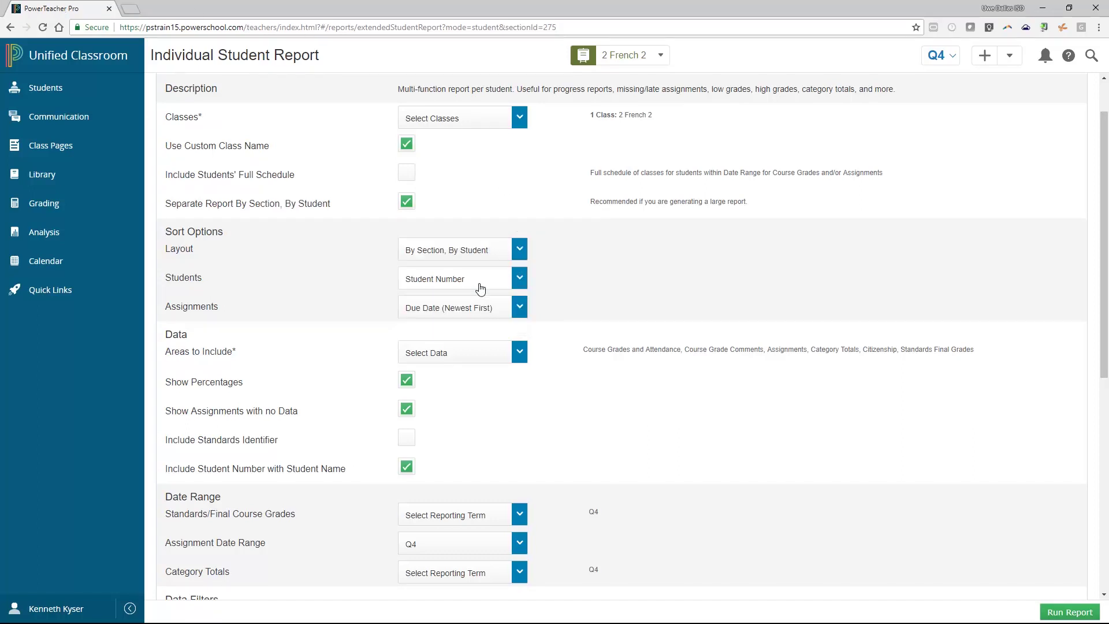
# Step: Sort students by Last Name and assignments by Category, then Due Date
pyautogui.click(517, 283)
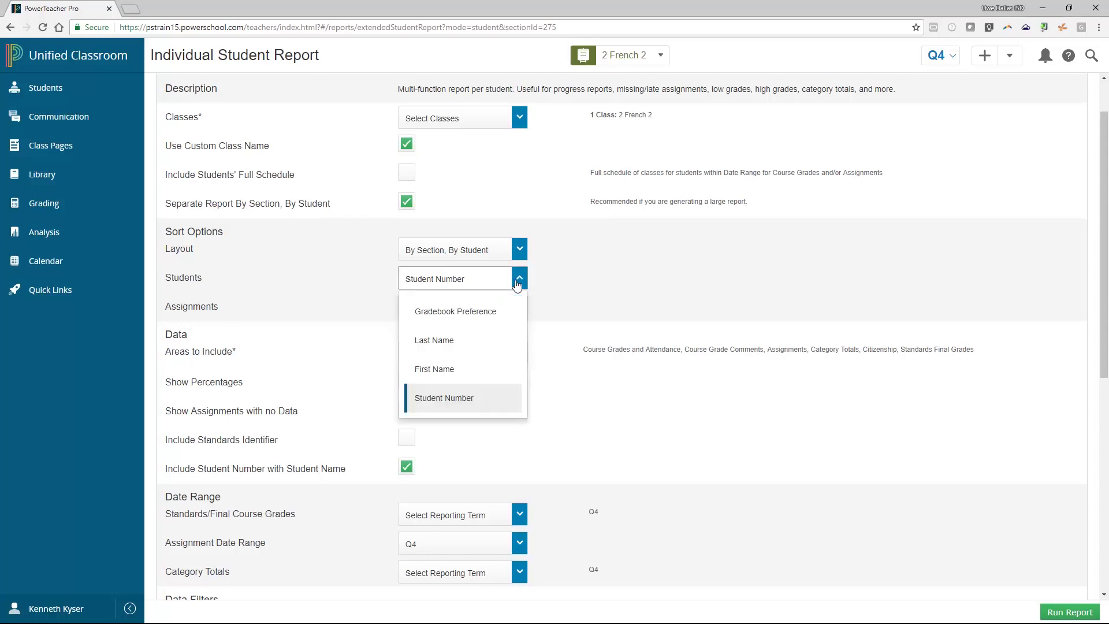
pyautogui.click(453, 347)
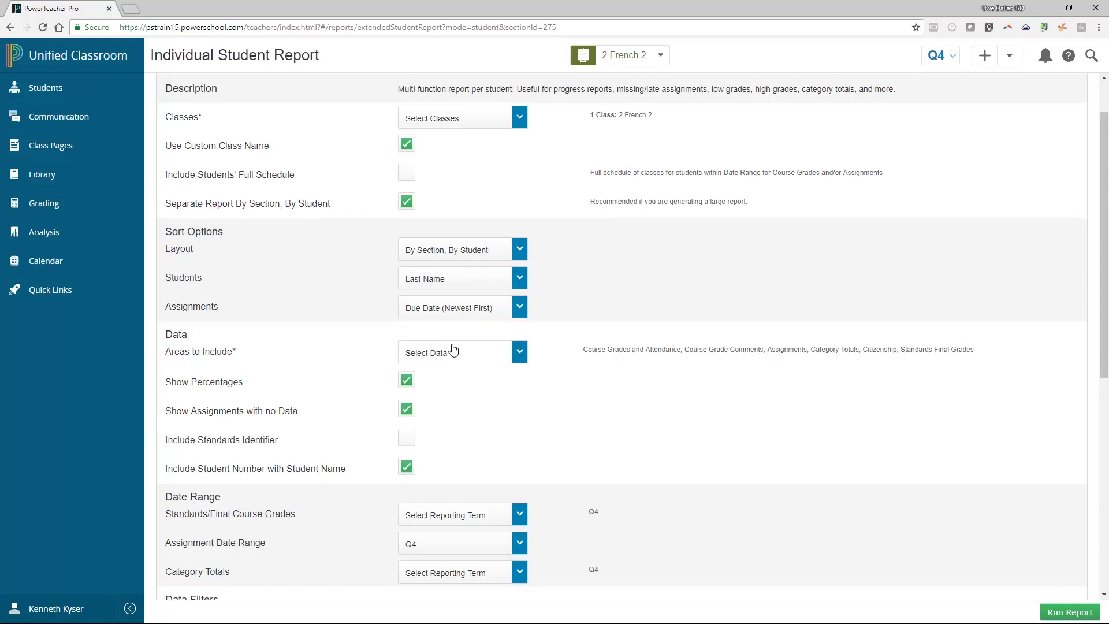
pyautogui.click(520, 312)
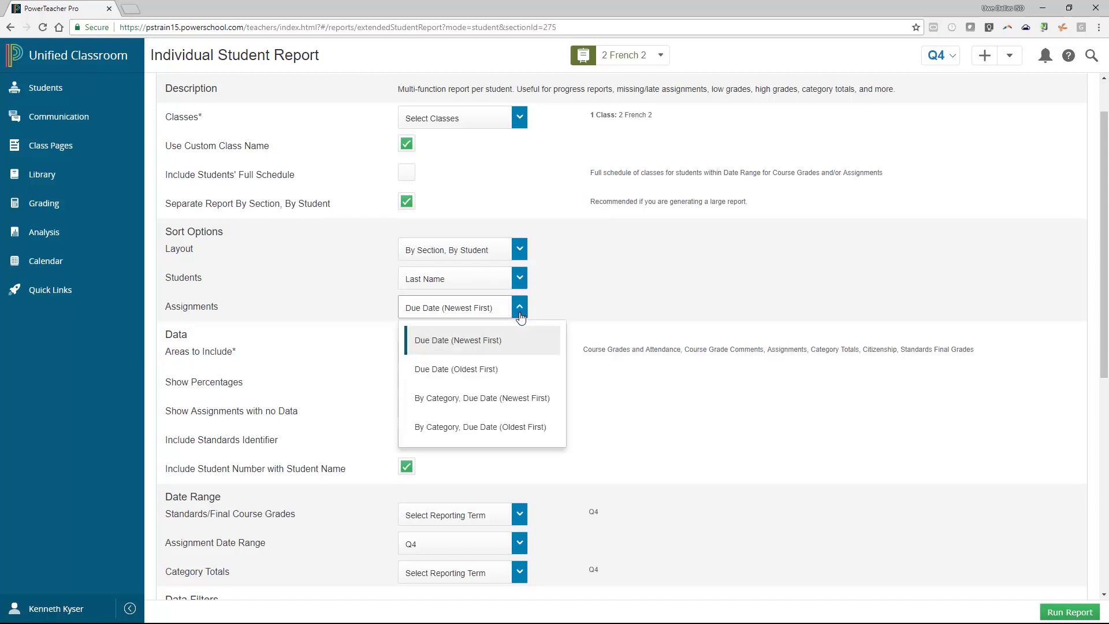
pyautogui.click(487, 399)
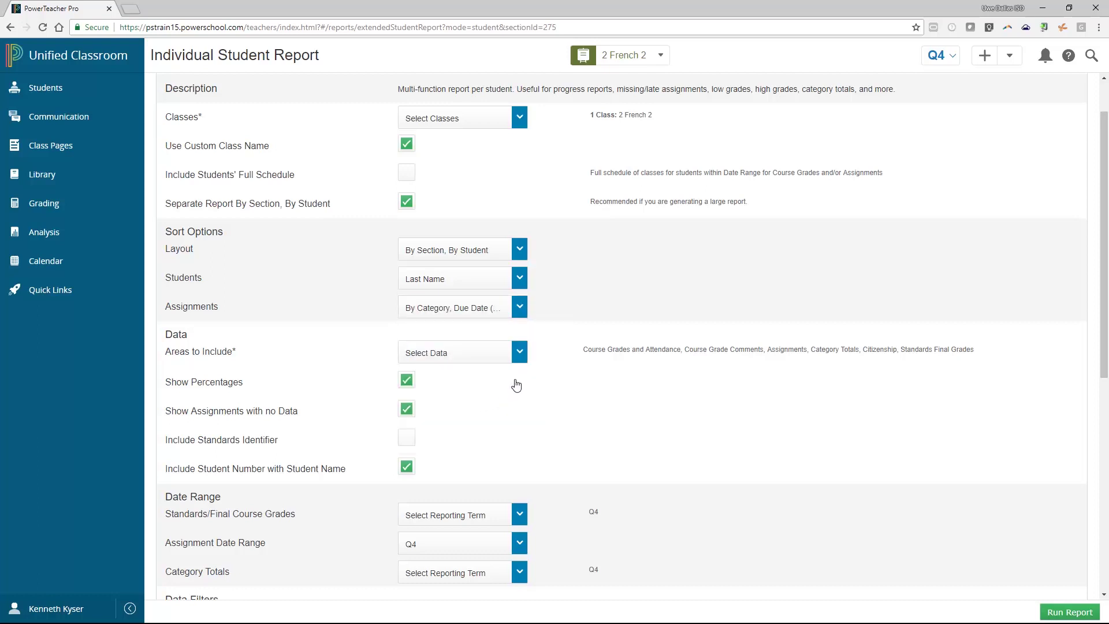
# Step: In Areas to Include, add Assignment Comments and remove Standards Final Grades
pyautogui.click(522, 358)
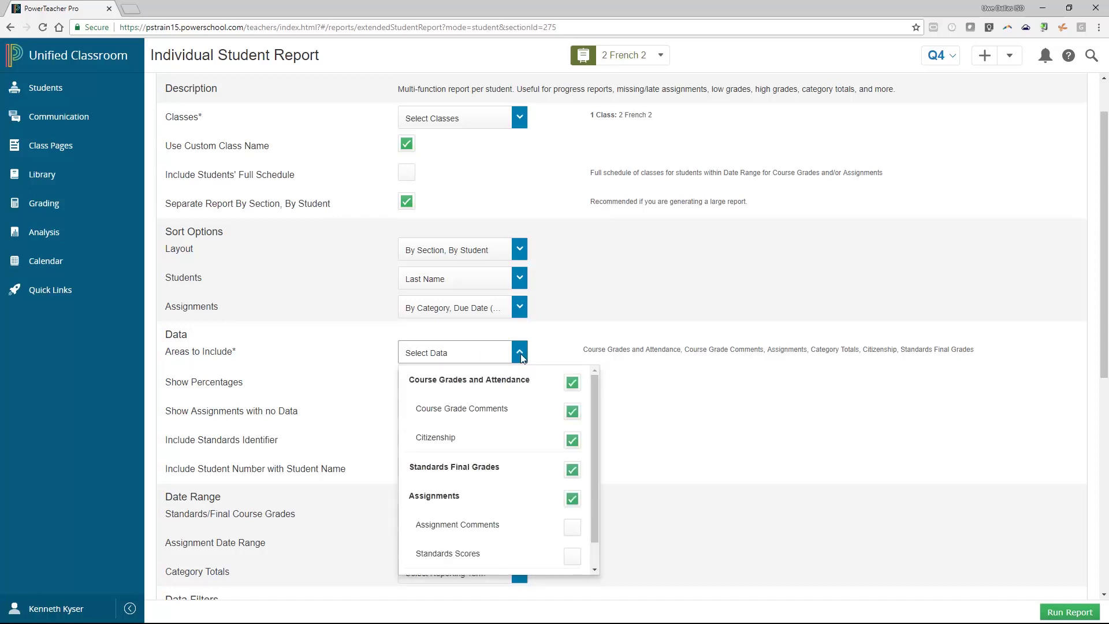
pyautogui.click(572, 528)
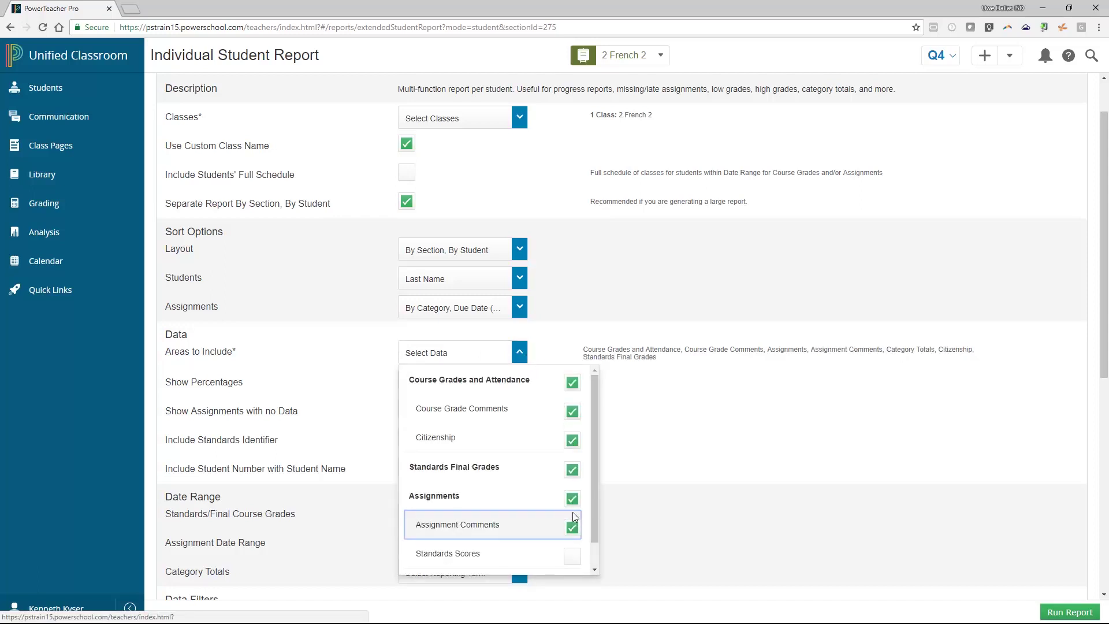
pyautogui.click(573, 471)
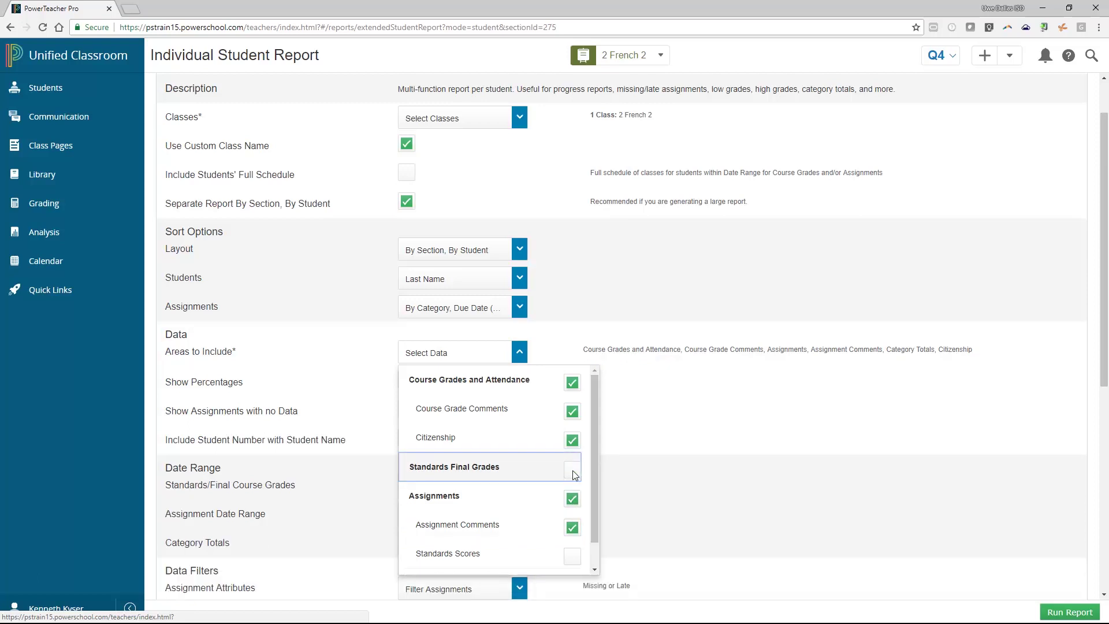
pyautogui.click(519, 351)
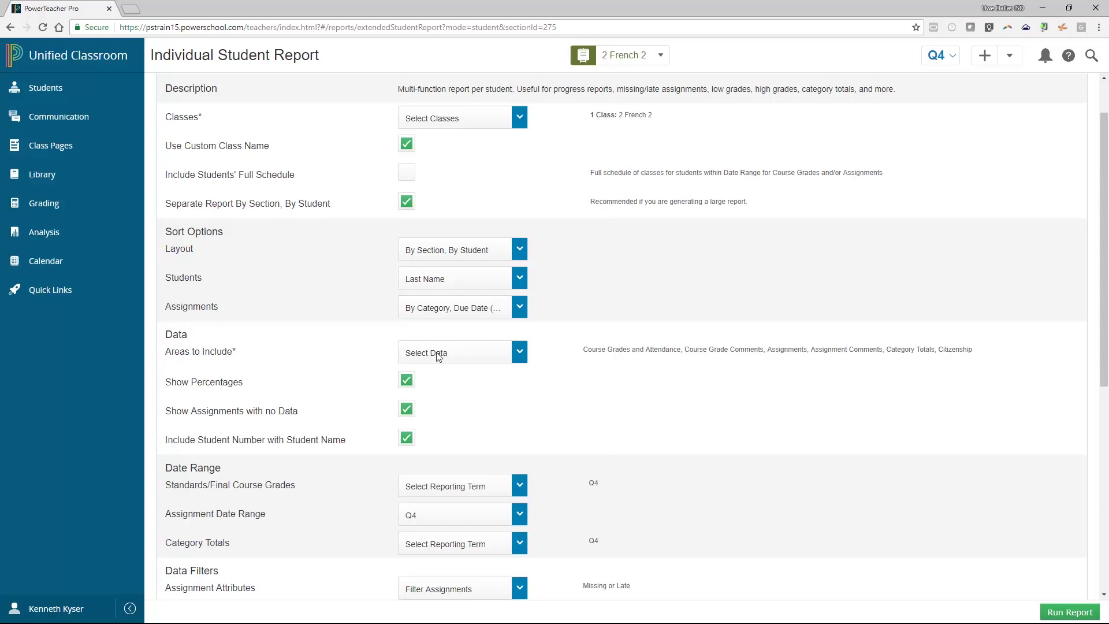
# Step: Keep Show Percentages, assignments with no data, and student numbers with names all enabled
pyautogui.click(407, 388)
pyautogui.click(407, 419)
pyautogui.click(406, 439)
pyautogui.click(404, 388)
pyautogui.click(407, 413)
pyautogui.click(408, 435)
pyautogui.scroll(-1, 518, 334)
# Step: Set the Standards/Final Course Grades term to Q4 only
pyautogui.scroll(-1, 517, 356)
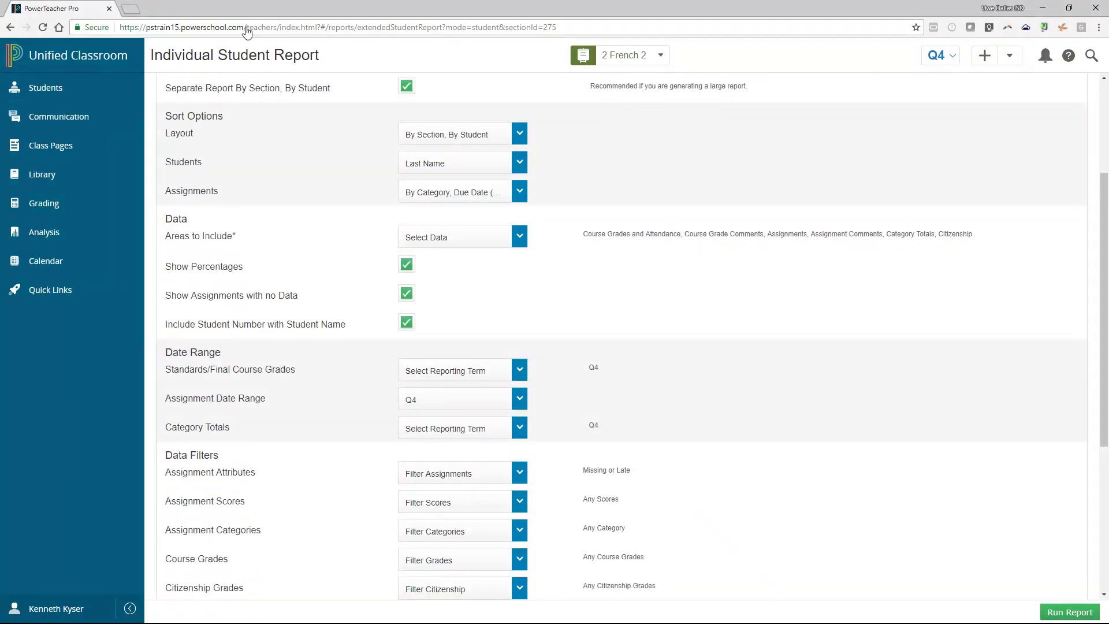
pyautogui.click(520, 370)
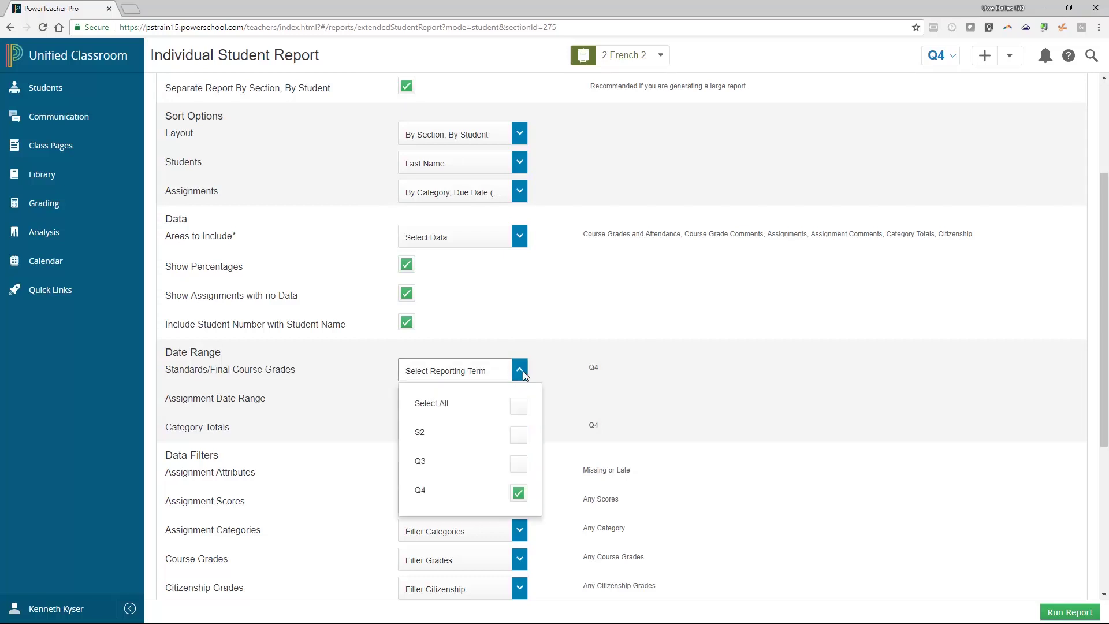
pyautogui.click(522, 407)
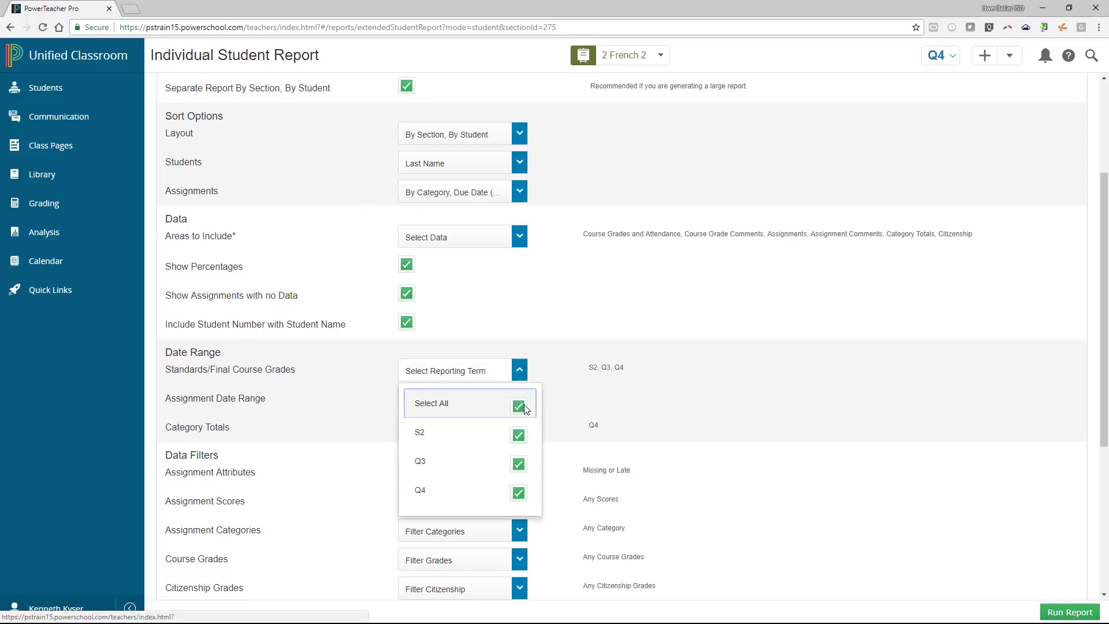
pyautogui.click(525, 409)
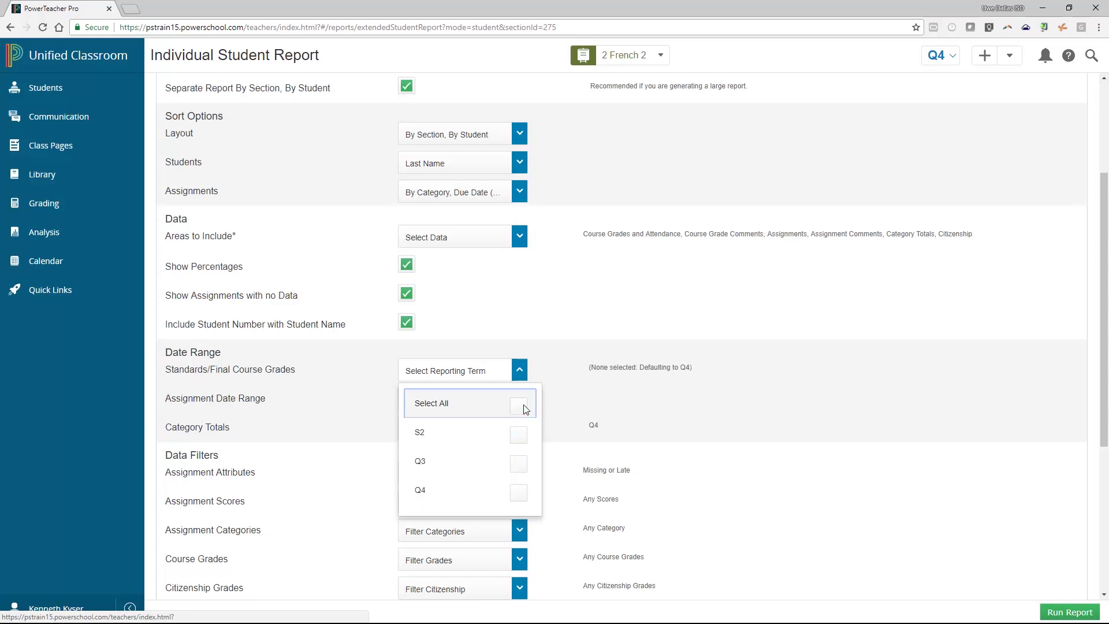
pyautogui.click(522, 494)
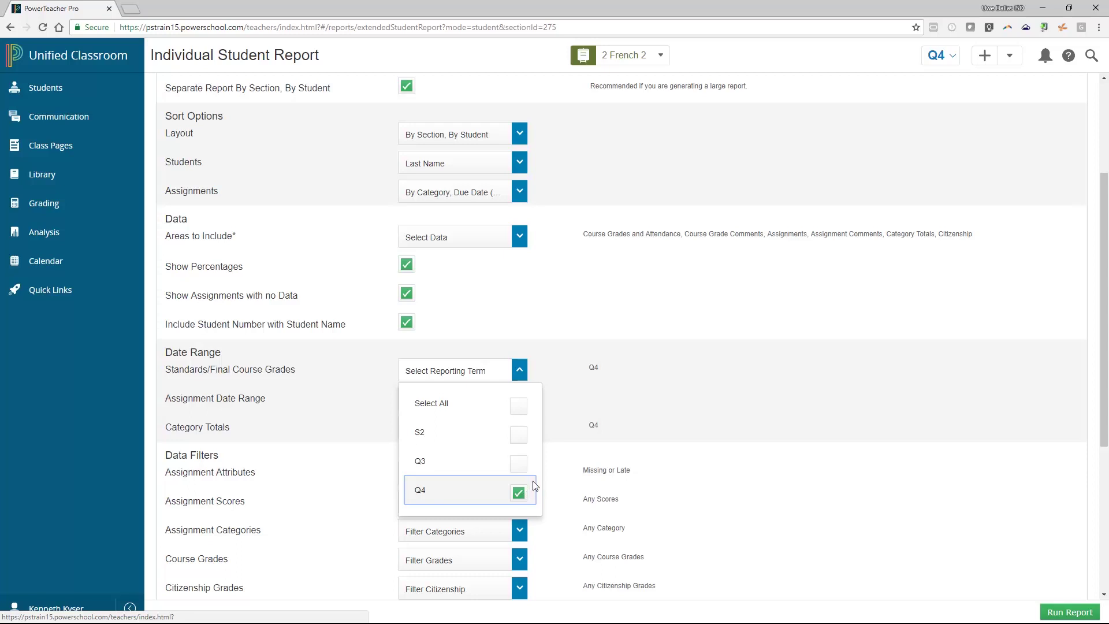
pyautogui.click(545, 367)
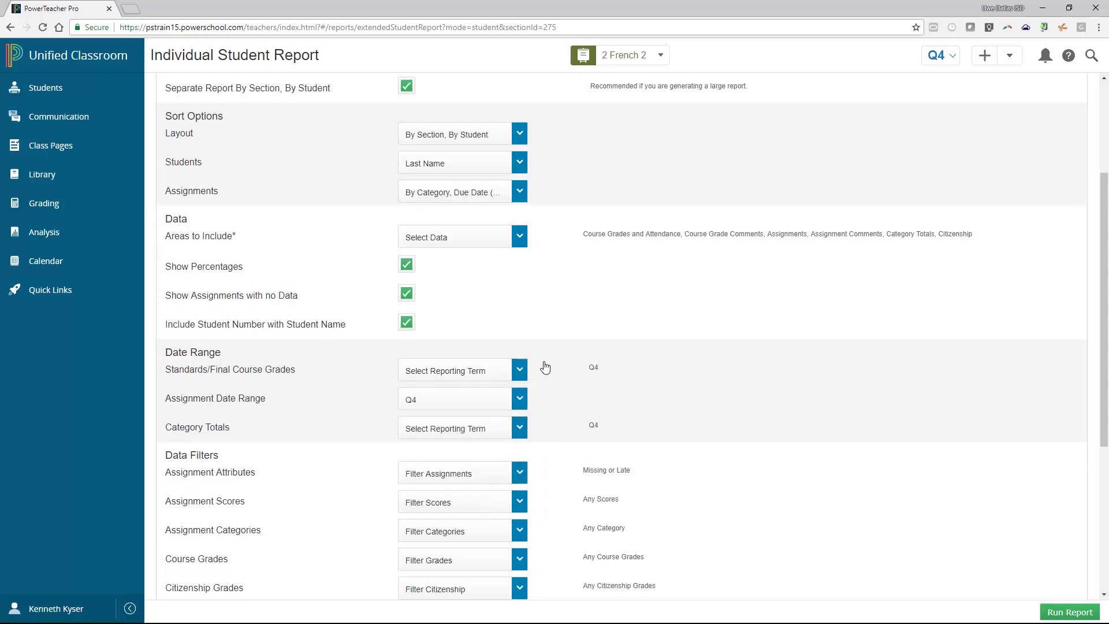
# Step: Keep Q4 as the assignment date range and bring up the Category Totals term choices
pyautogui.click(519, 399)
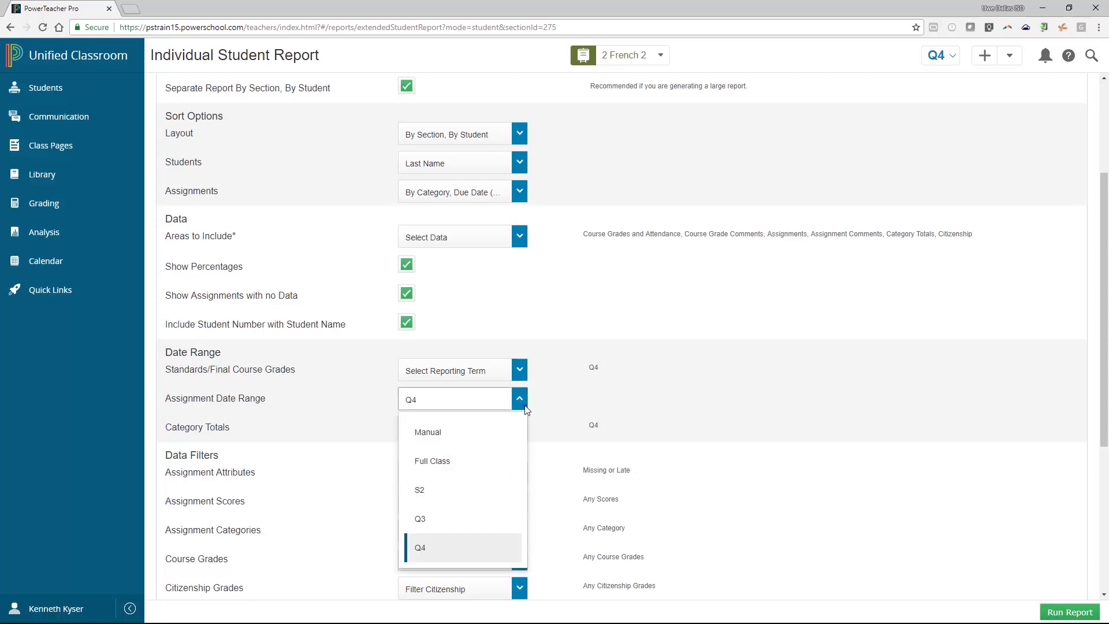
pyautogui.click(526, 409)
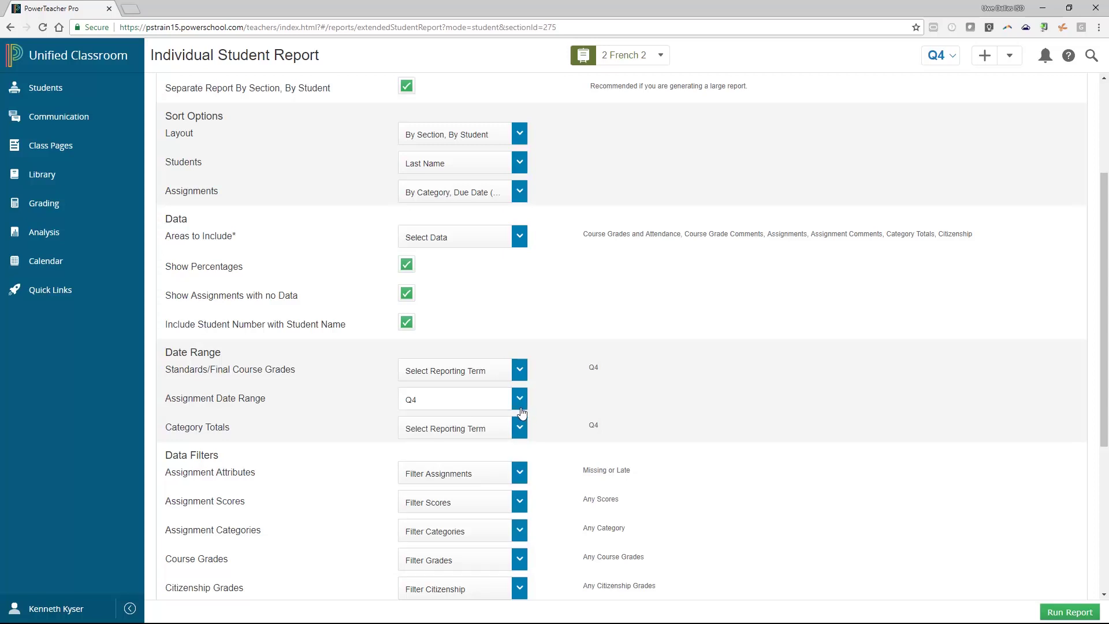
pyautogui.click(521, 423)
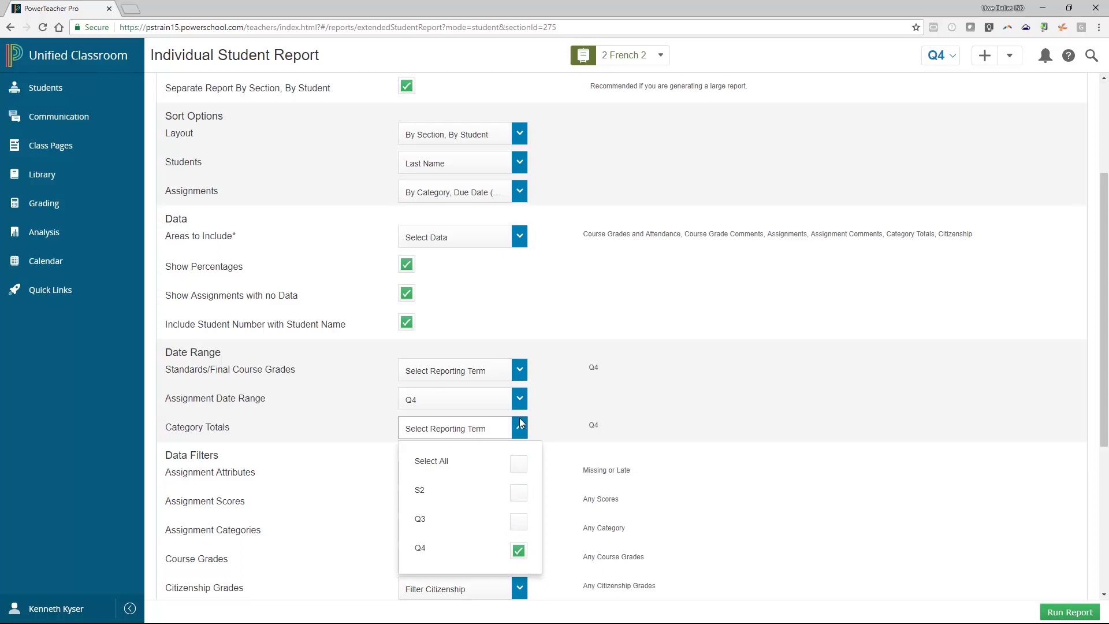
# Step: Add Incomplete to the Assignment Attributes filter alongside Missing and Late
pyautogui.click(521, 424)
pyautogui.scroll(-1, 520, 431)
pyautogui.scroll(-1, 520, 430)
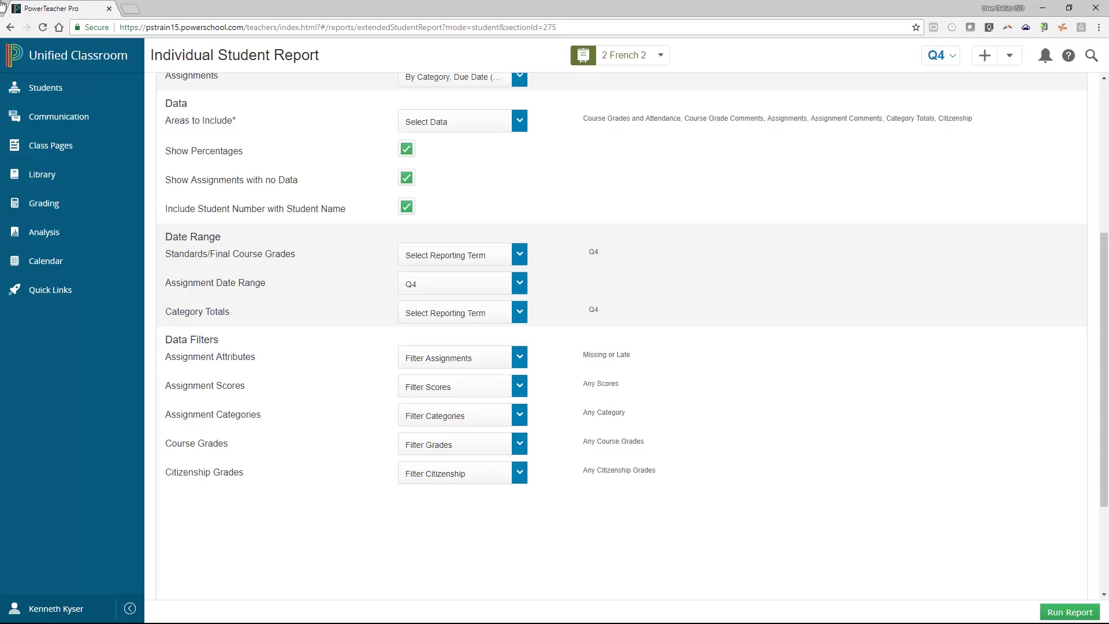
pyautogui.click(519, 360)
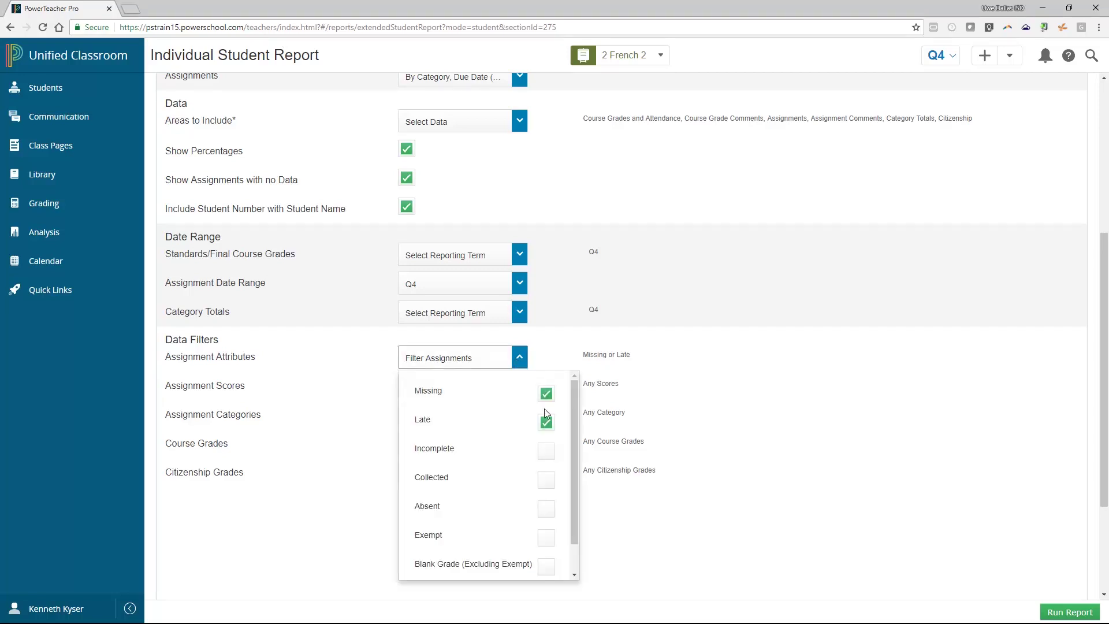
pyautogui.click(547, 455)
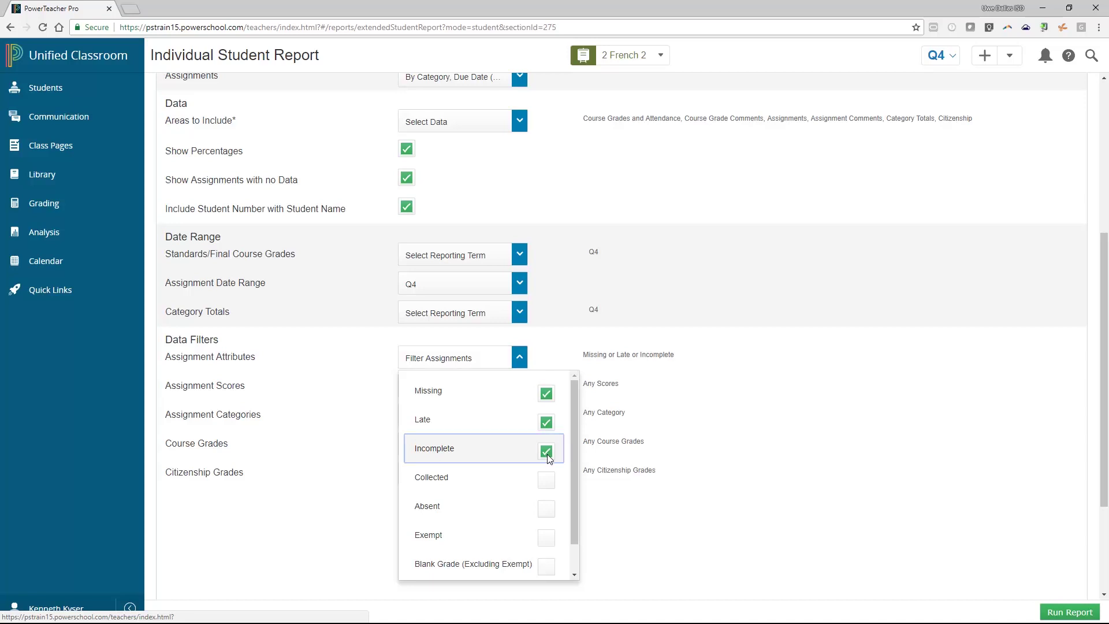
pyautogui.click(520, 360)
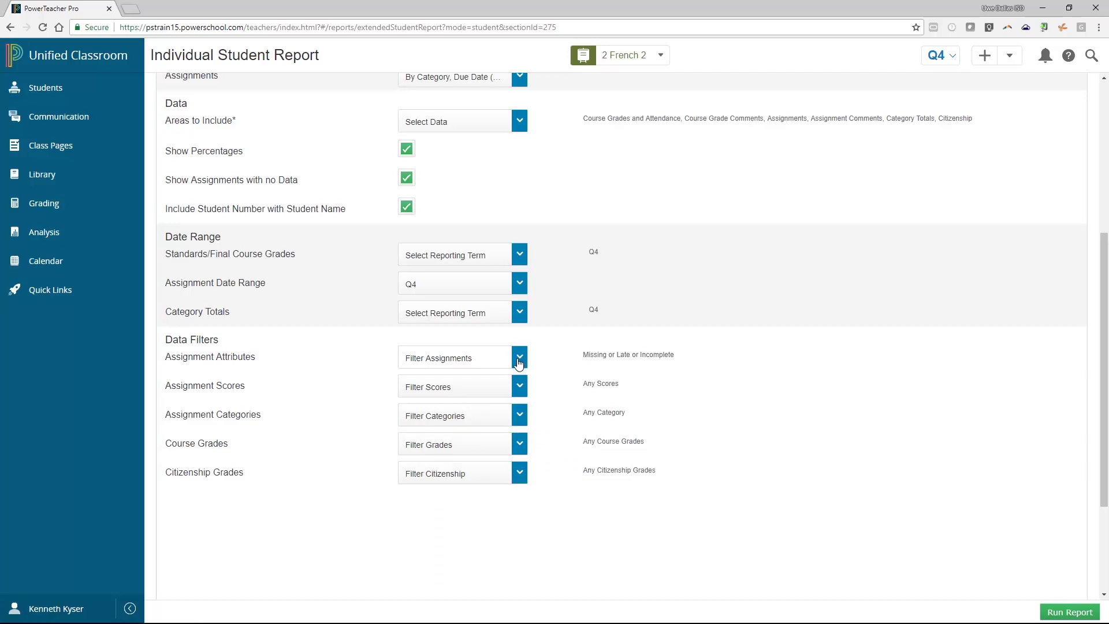
# Step: Review the Filter Scores and Filter Categories dropdowns, leaving both unchanged
pyautogui.click(518, 397)
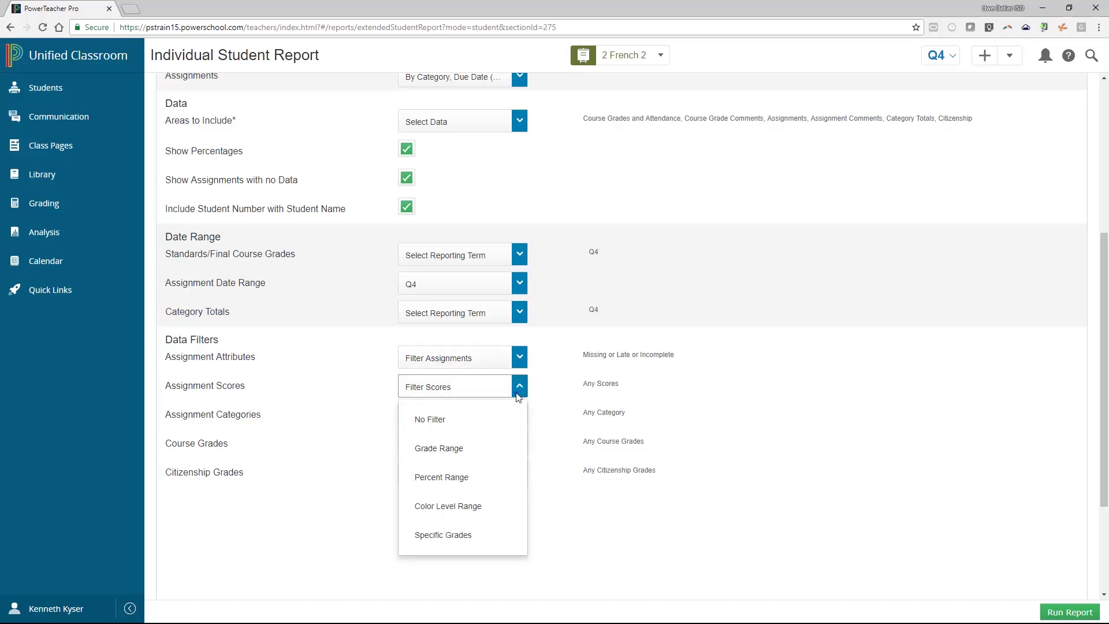
pyautogui.click(518, 397)
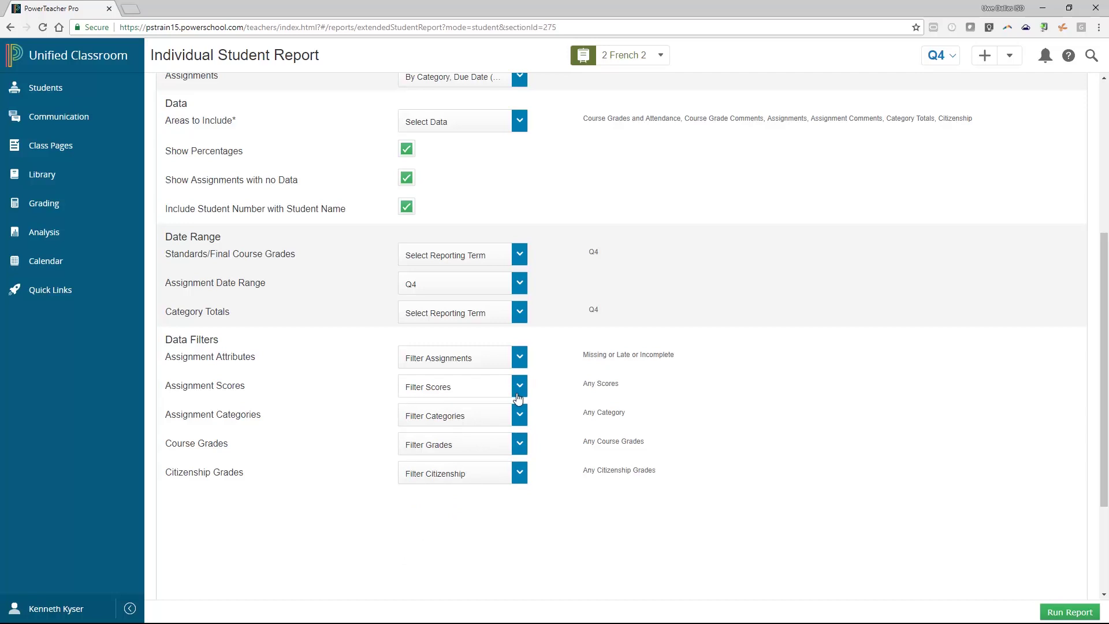
pyautogui.click(521, 418)
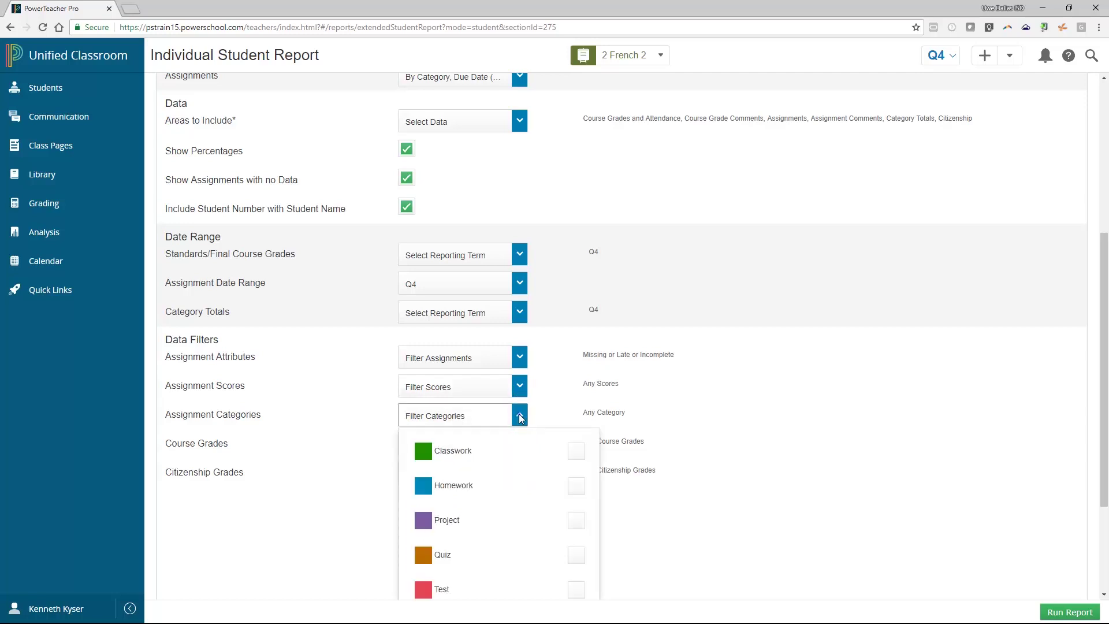
pyautogui.click(521, 417)
pyautogui.scroll(-2, 530, 458)
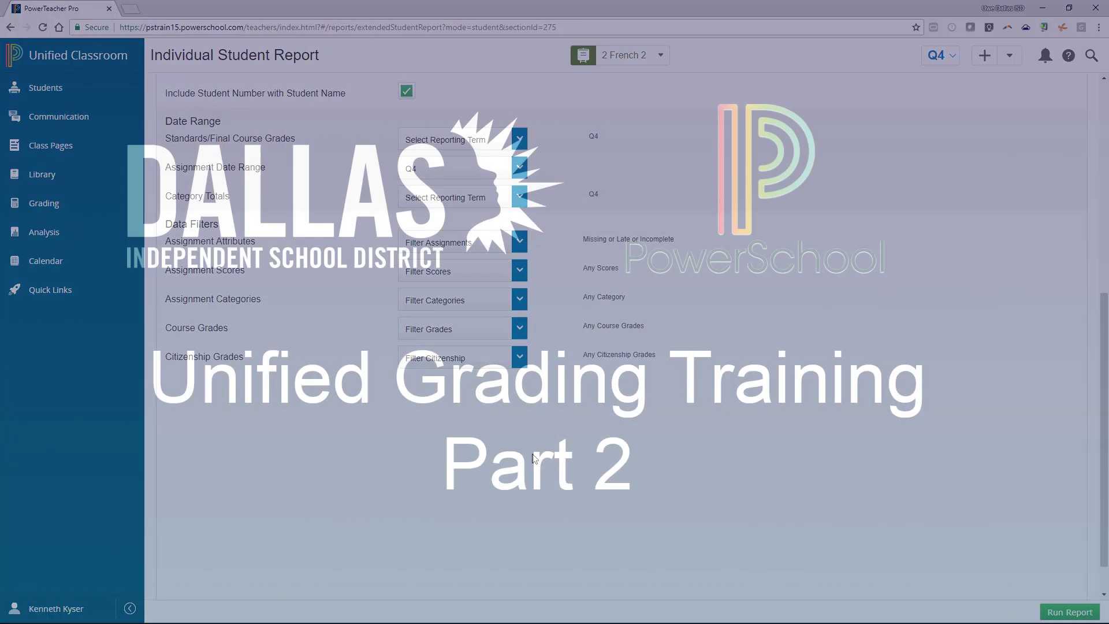